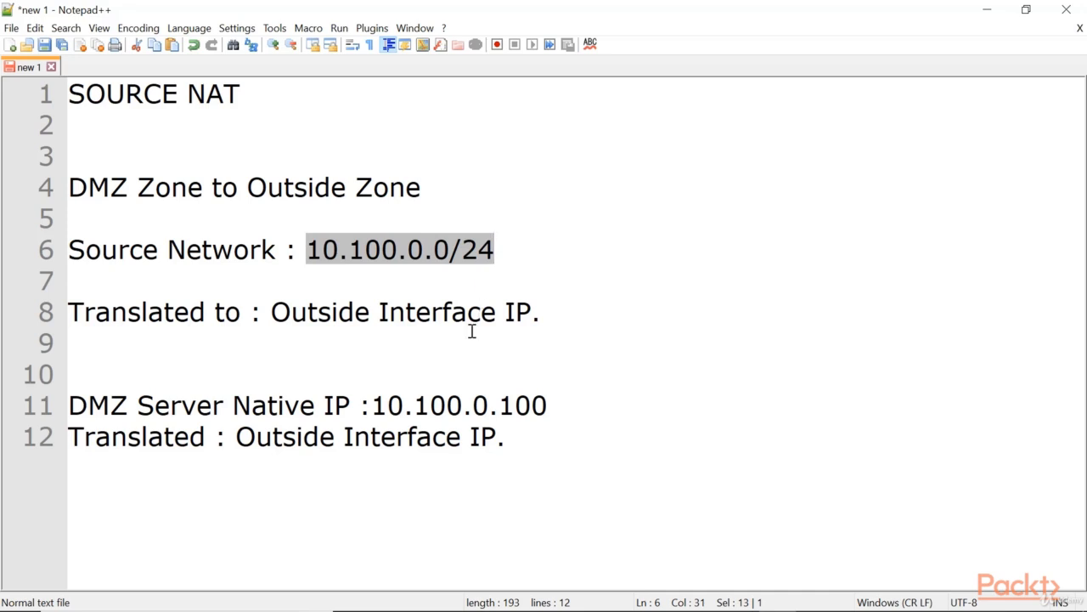
Review the source network and translated-to entries in the source NAT notes.
{"action": "left_click_drag", "start_coordinate": [272, 313], "coordinate": [531, 312]}
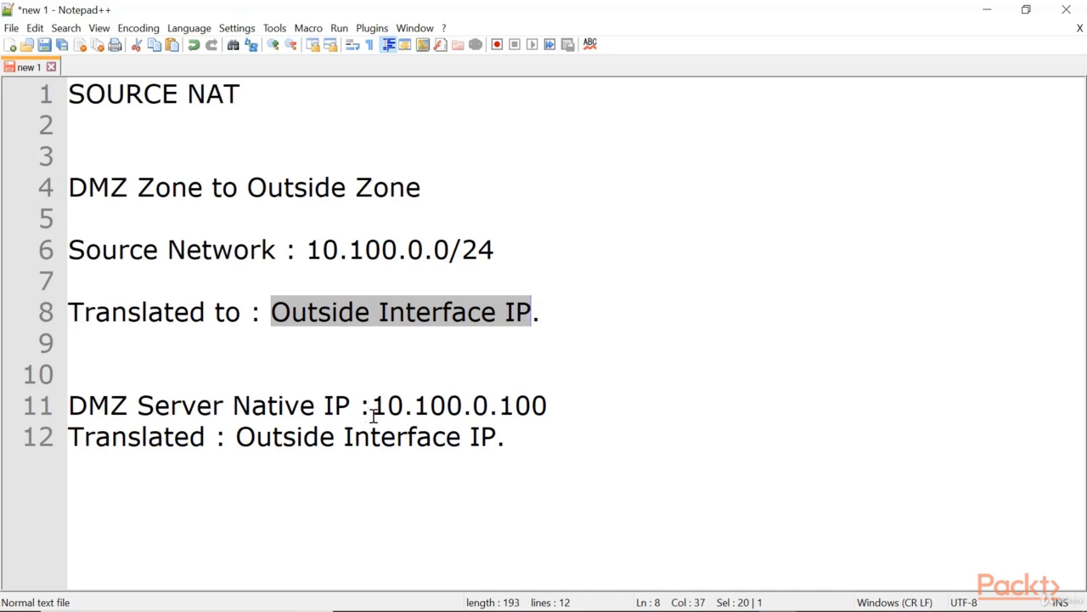
{"action": "left_click_drag", "start_coordinate": [550, 311], "coordinate": [269, 311]}
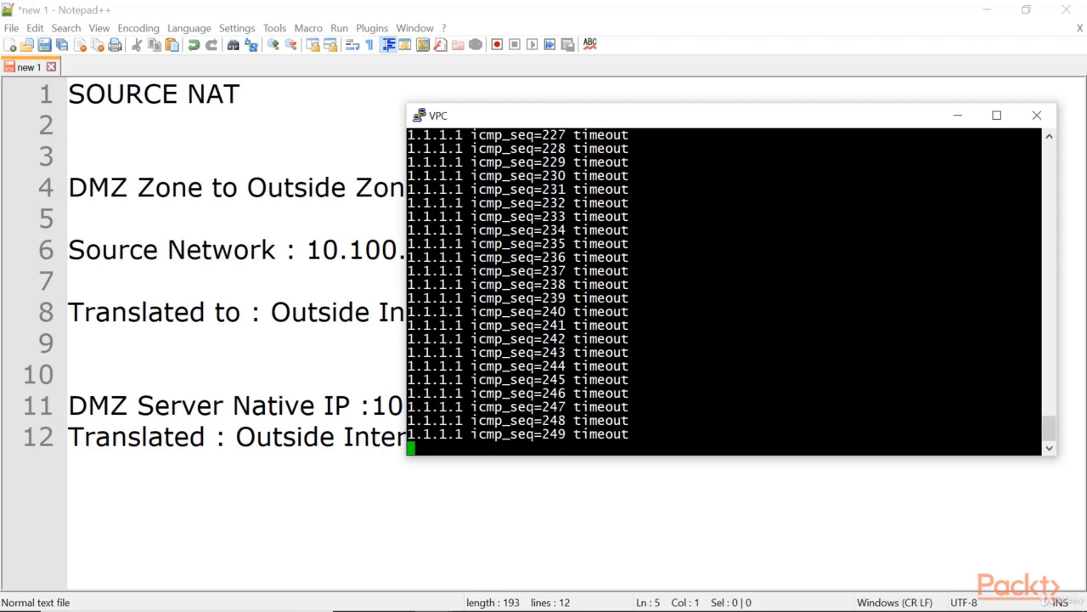
Stop the running ping and ping the DMZ server at 10.100.0.100 from the VPC console.
{"action": "key", "text": "ctrl+c"}
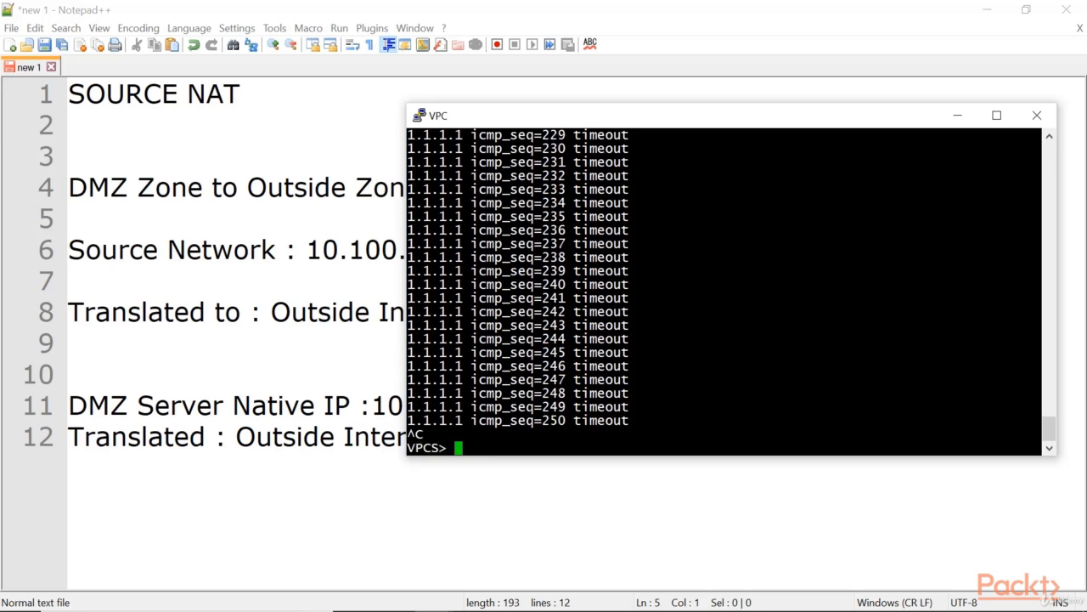
{"action": "key", "text": "Up"}
{"action": "key", "text": "BackSpace"}
{"action": "key", "text": "BackSpace"}
{"action": "key", "text": "BackSpace"}
{"action": "key", "text": "BackSpace"}
{"action": "key", "text": "BackSpace"}
{"action": "key", "text": "BackSpace"}
{"action": "key", "text": "BackSpace"}
{"action": "key", "text": "BackSpace"}
{"action": "key", "text": "BackSpace"}
{"action": "key", "text": "BackSpace"}
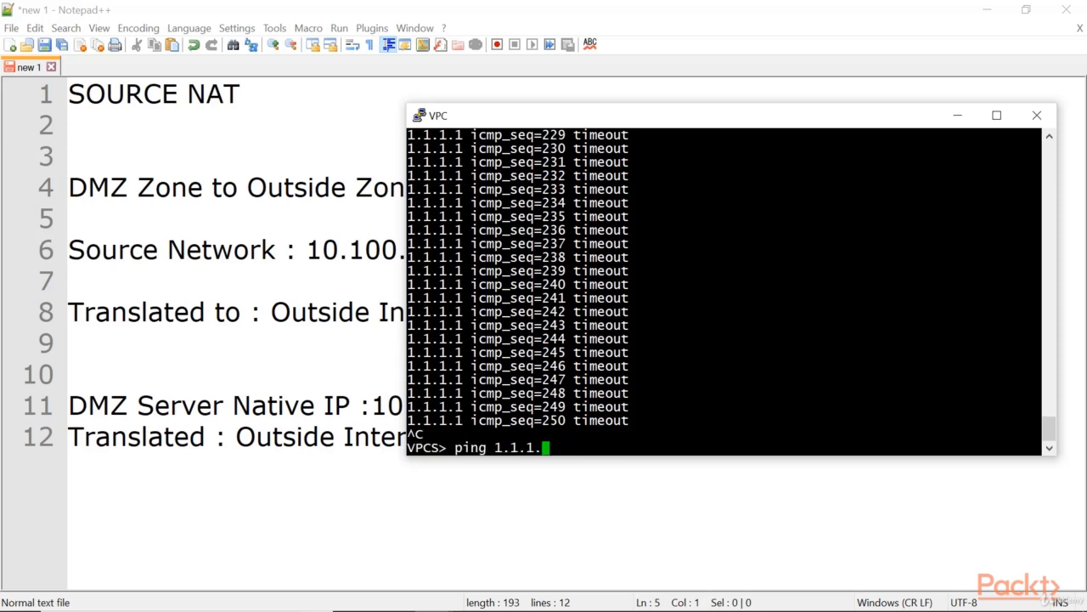
{"action": "type", "text": "10.100.0.100"}
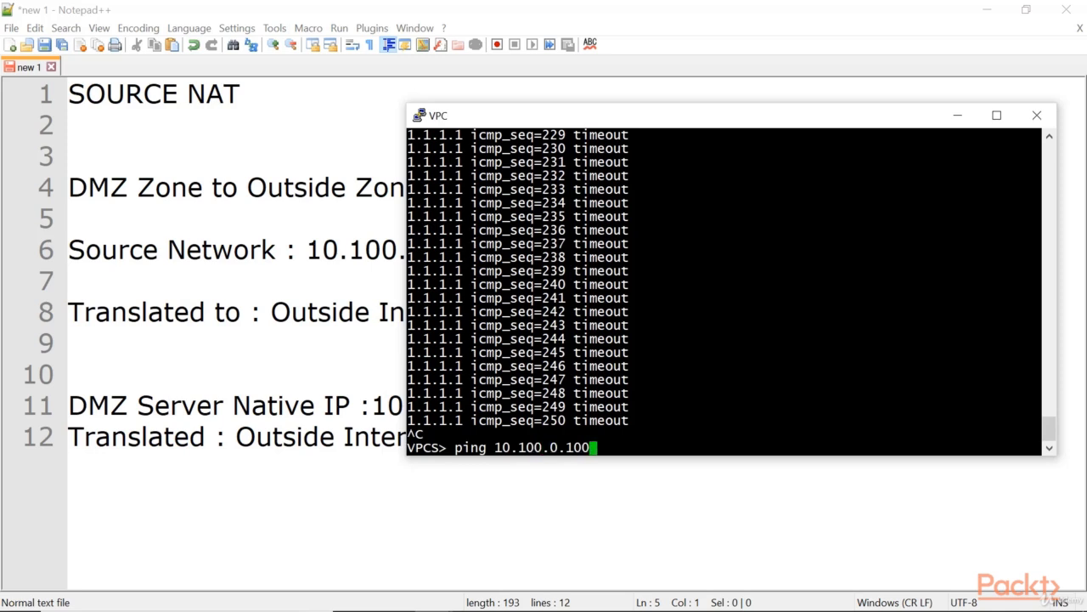
{"action": "key", "text": "Return"}
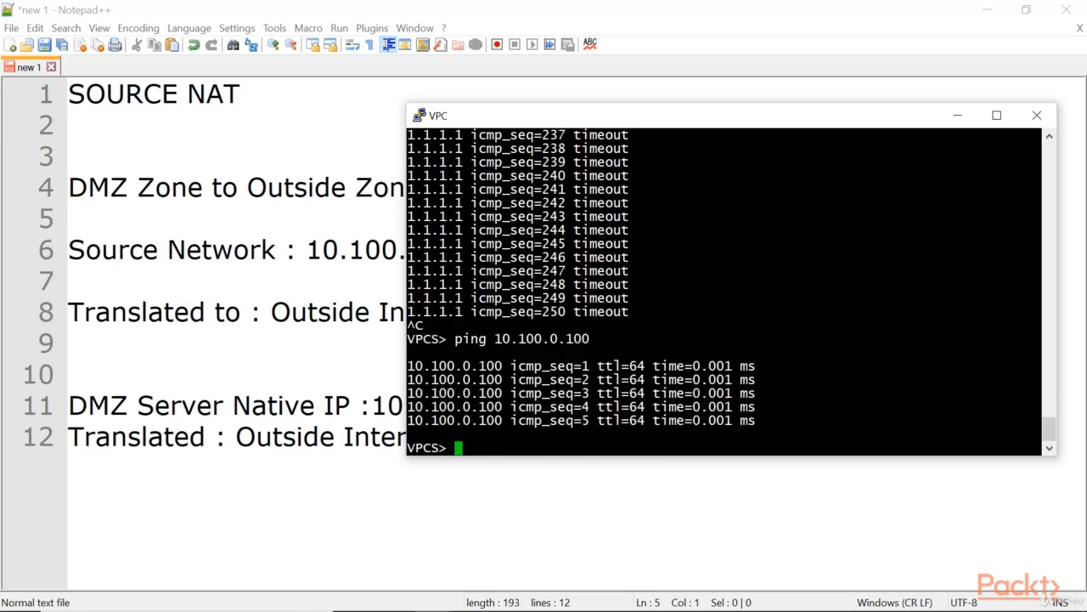
Ping the DMZ gateway address 10.100.0.1 from the VPC console.
{"action": "key", "text": "Up"}
{"action": "key", "text": "BackSpace"}
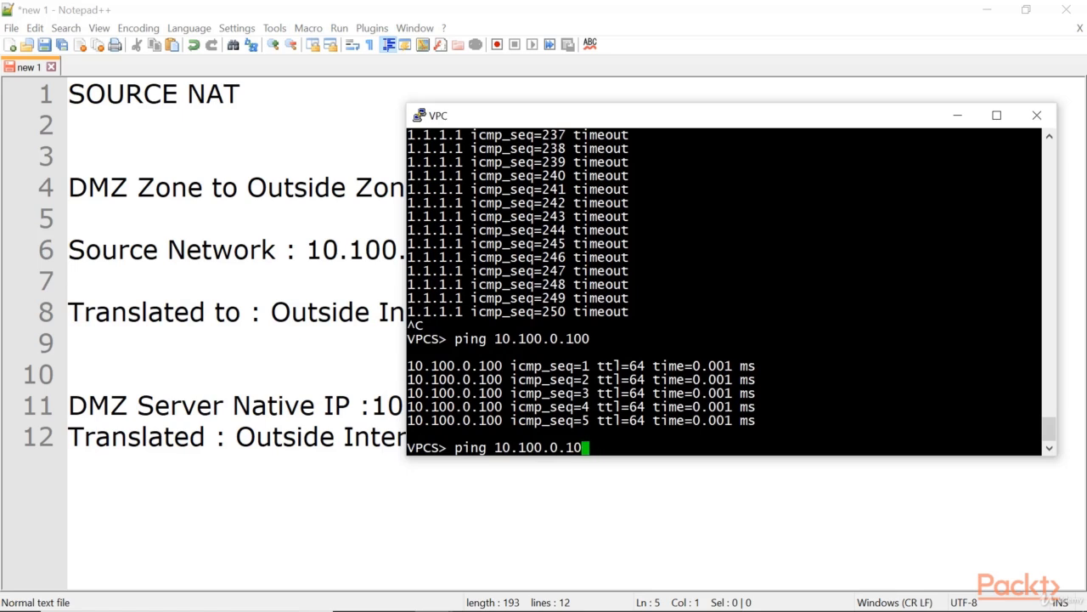
{"action": "key", "text": "BackSpace"}
{"action": "key", "text": "Return"}
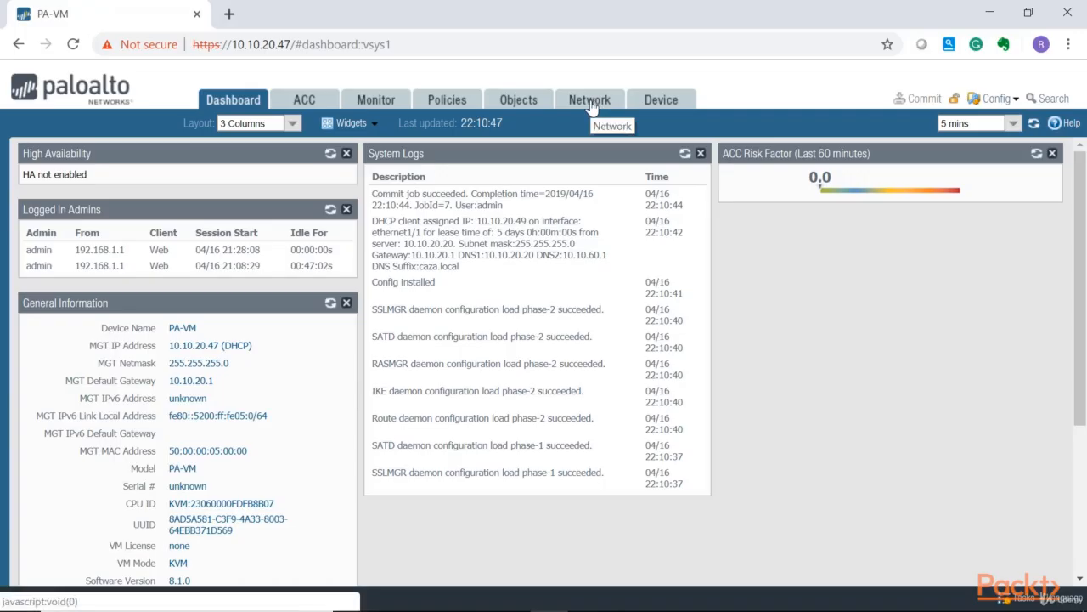
Open the firewall's Ethernet interface list and compare the DMZ interface address with the VPC ping results.
{"action": "left_click", "coordinate": [590, 99]}
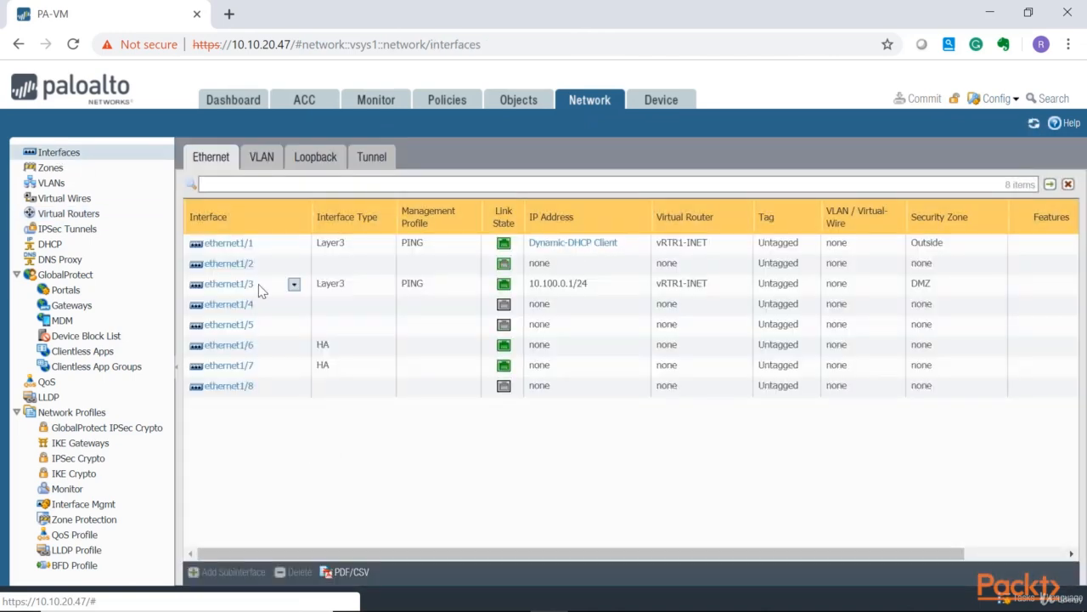
{"action": "left_click", "coordinate": [260, 286]}
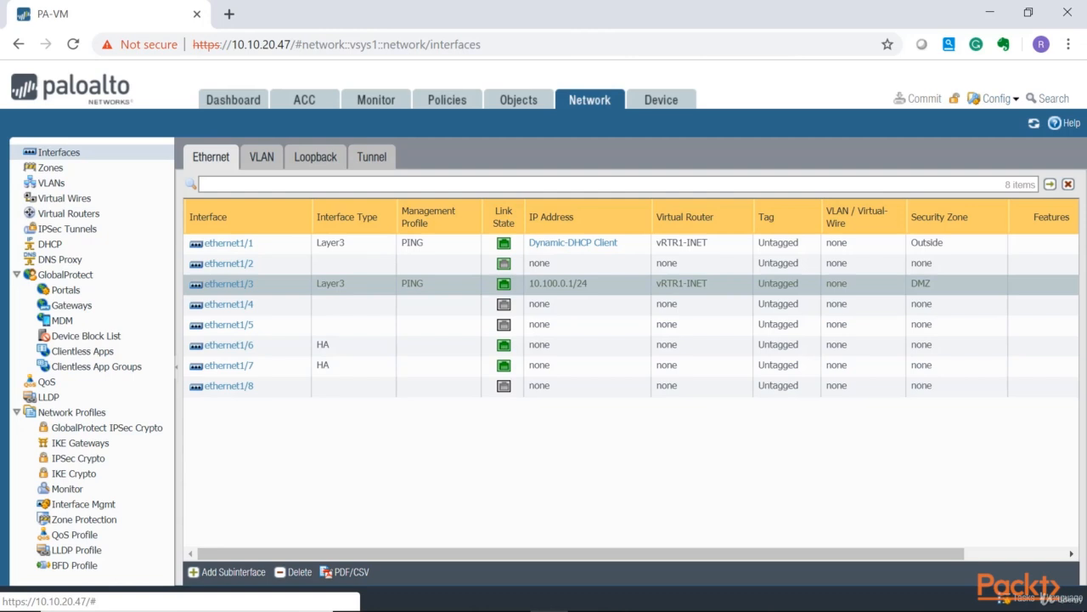
{"action": "key", "text": "alt+Tab"}
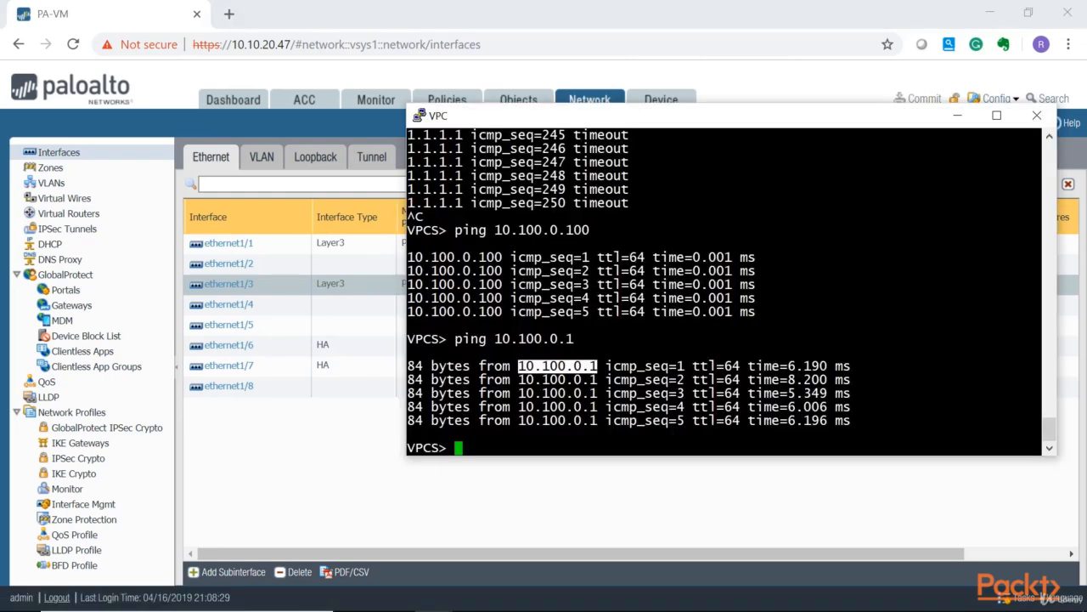
{"action": "left_click_drag", "start_coordinate": [593, 230], "coordinate": [564, 231]}
{"action": "scroll", "coordinate": [562, 229], "scroll_direction": "up", "scroll_amount": 4}
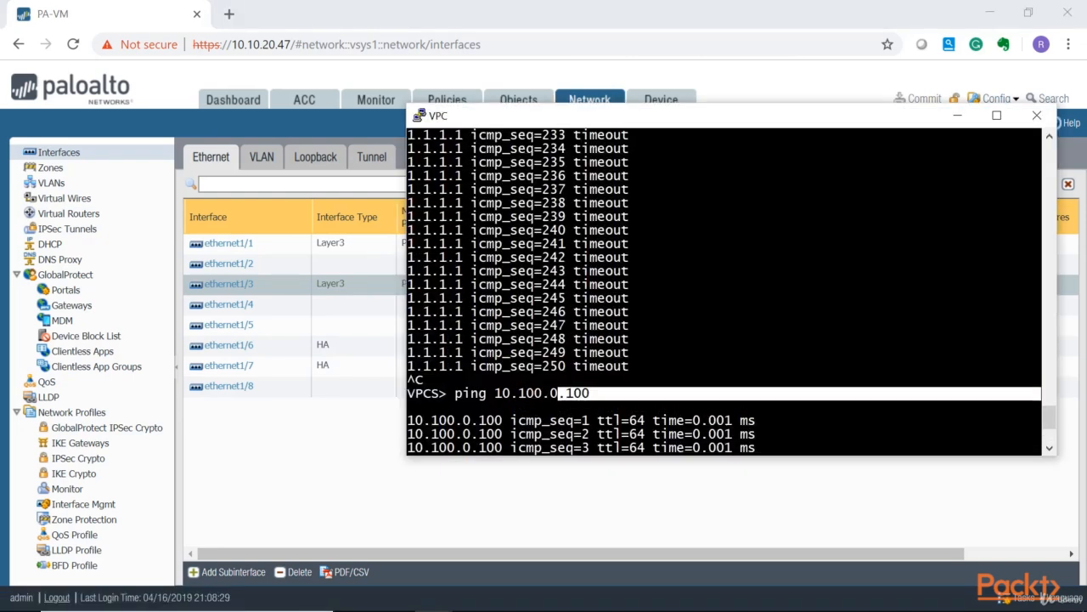
{"action": "left_click_drag", "start_coordinate": [464, 176], "coordinate": [411, 176]}
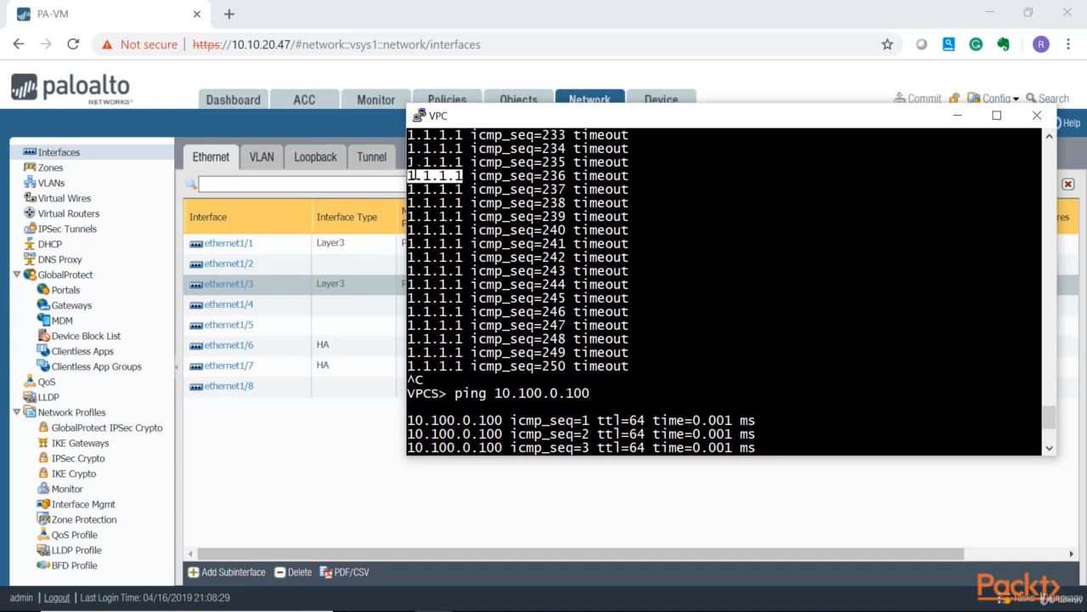
{"action": "scroll", "coordinate": [416, 175], "scroll_direction": "down", "scroll_amount": 4}
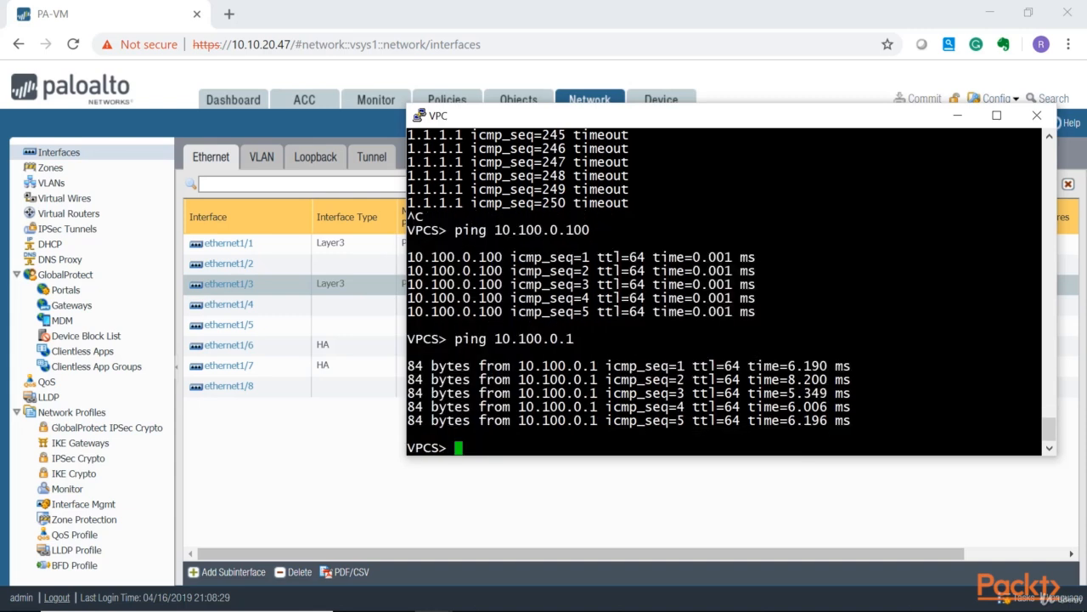
Ping 8.8.8.8 from the VPC console to test internet reachability.
{"action": "type", "text": "ping 8.8.8.8"}
{"action": "key", "text": "Return"}
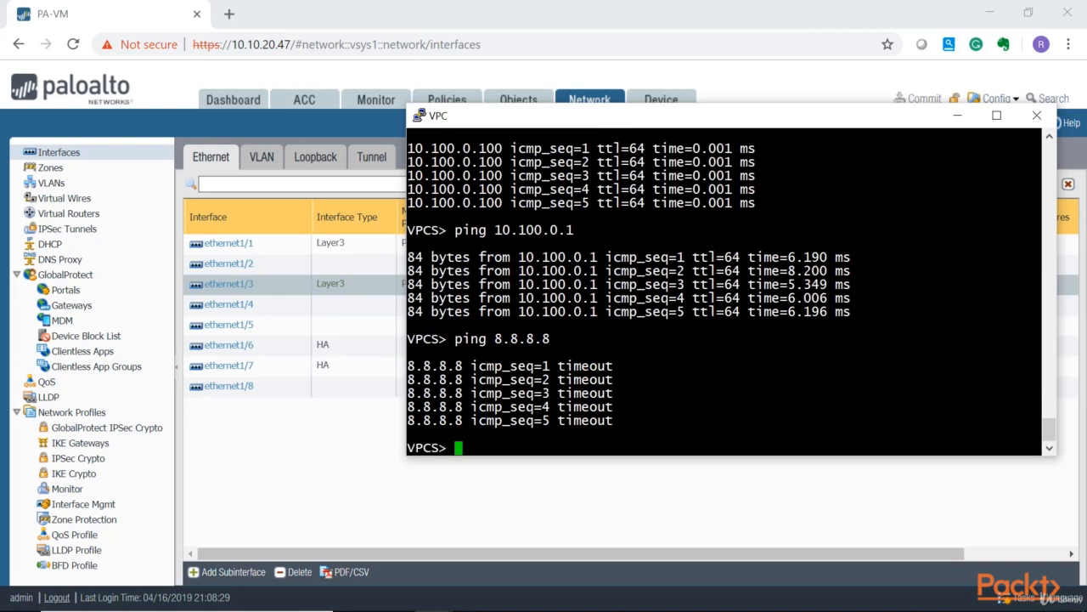
Add a new NAT policy rule named DMZ-to-Outside-NAT.
{"action": "left_click", "coordinate": [414, 3]}
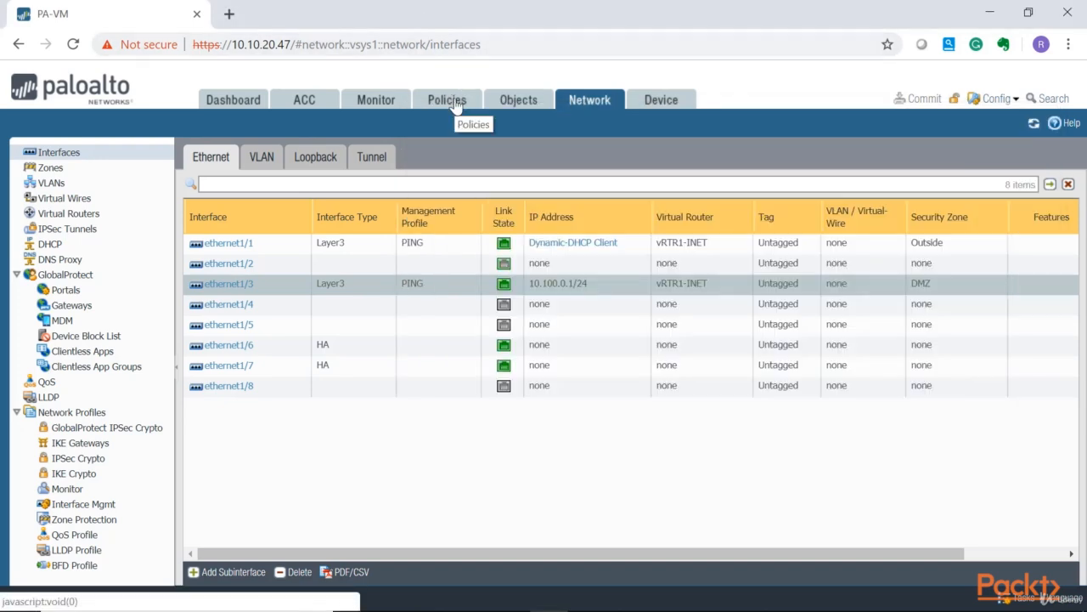
{"action": "left_click", "coordinate": [450, 101]}
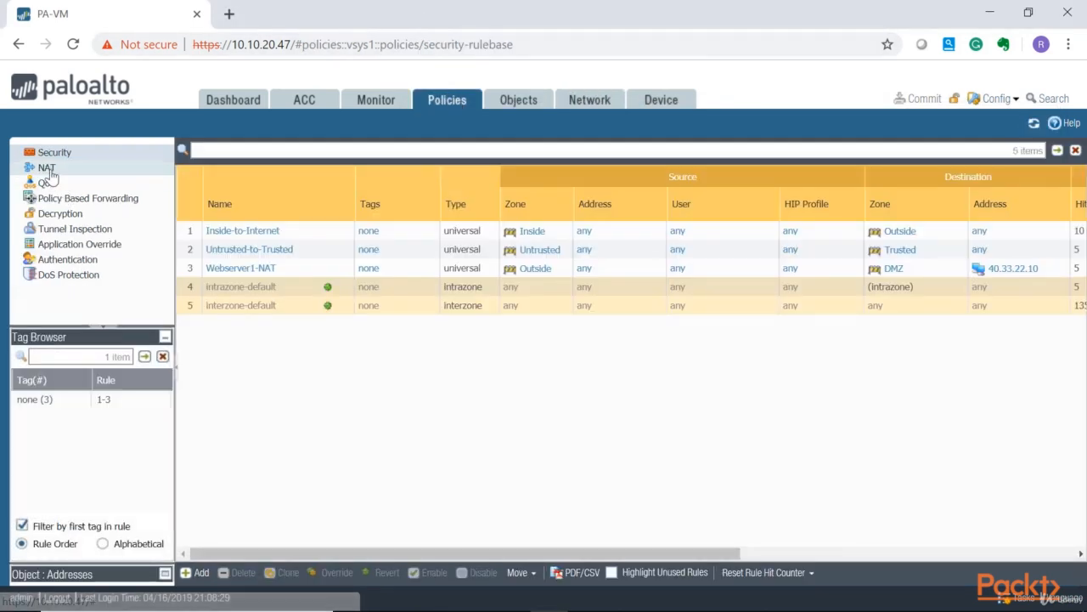
{"action": "left_click", "coordinate": [47, 170]}
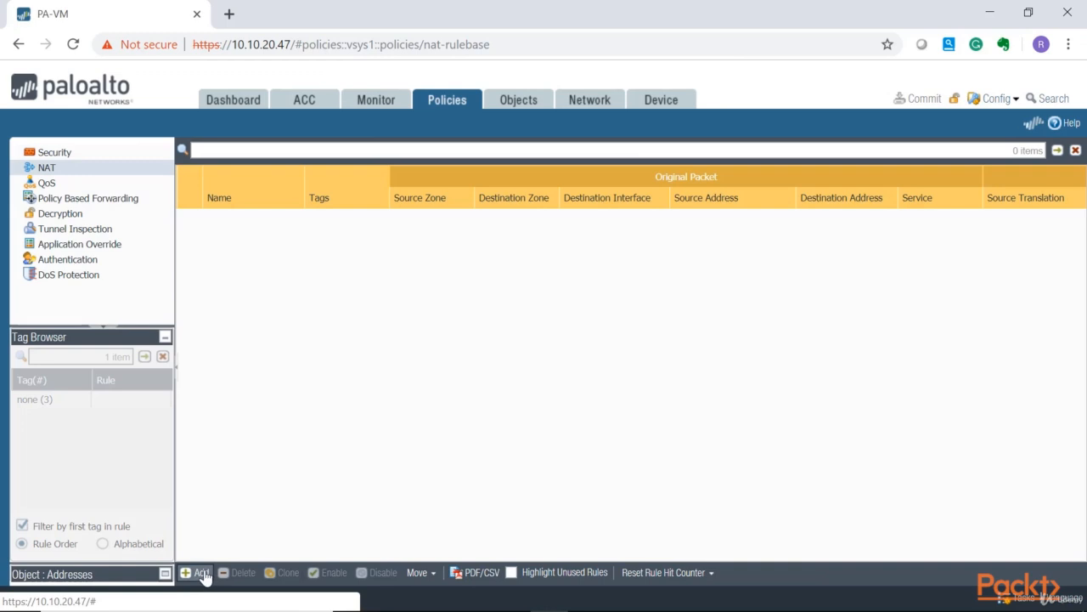
{"action": "left_click", "coordinate": [202, 574]}
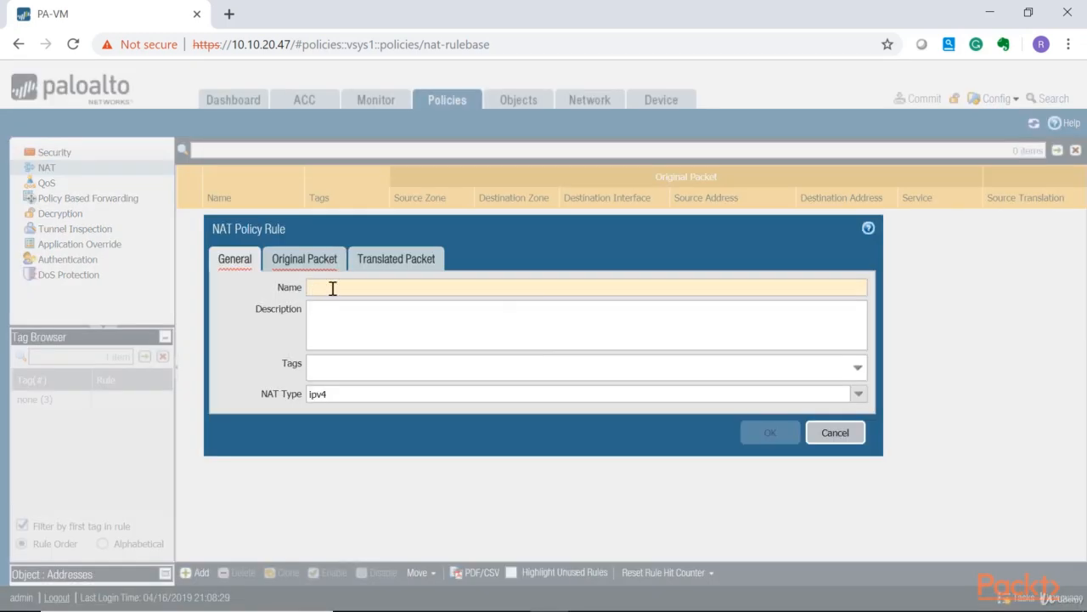
{"action": "left_click", "coordinate": [340, 287]}
{"action": "type", "text": "DMZ"}
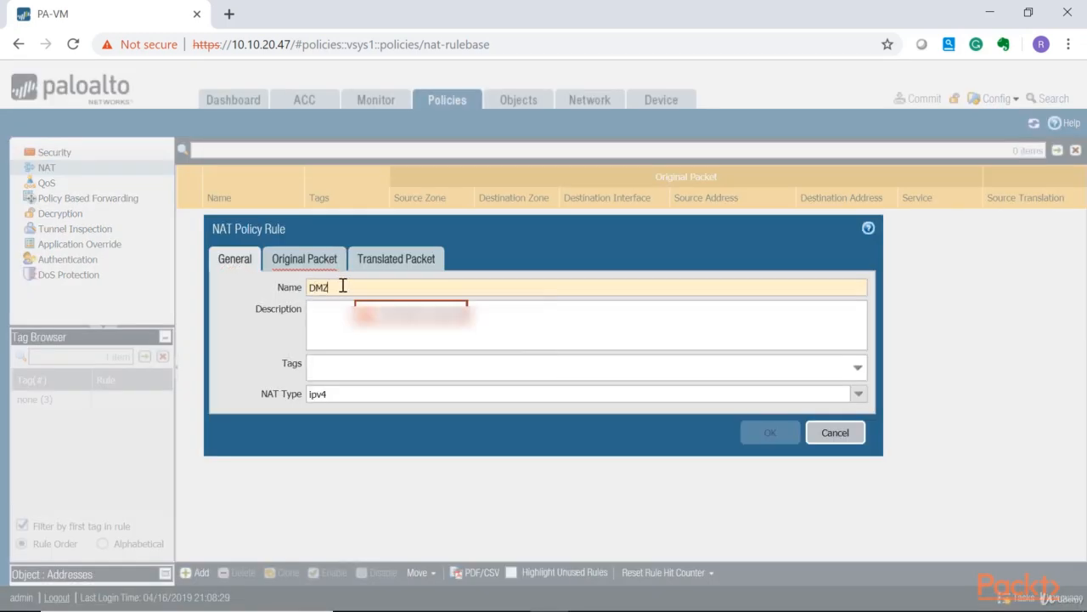
{"action": "type", "text": "-to-Outside-NAT"}
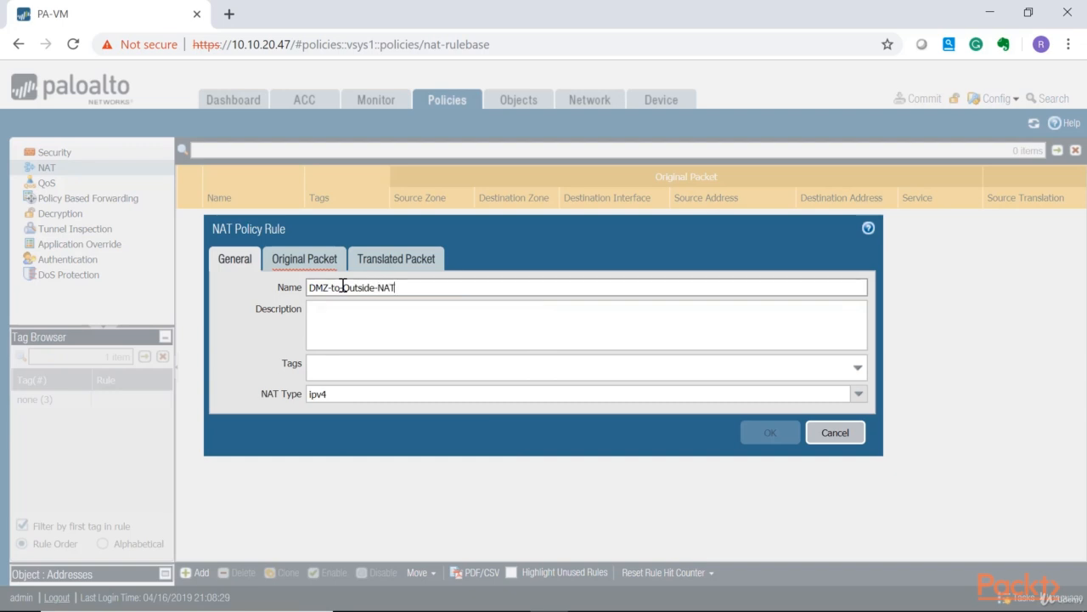
Add DMZ as the source zone of the rule's original packet.
{"action": "left_click", "coordinate": [308, 258]}
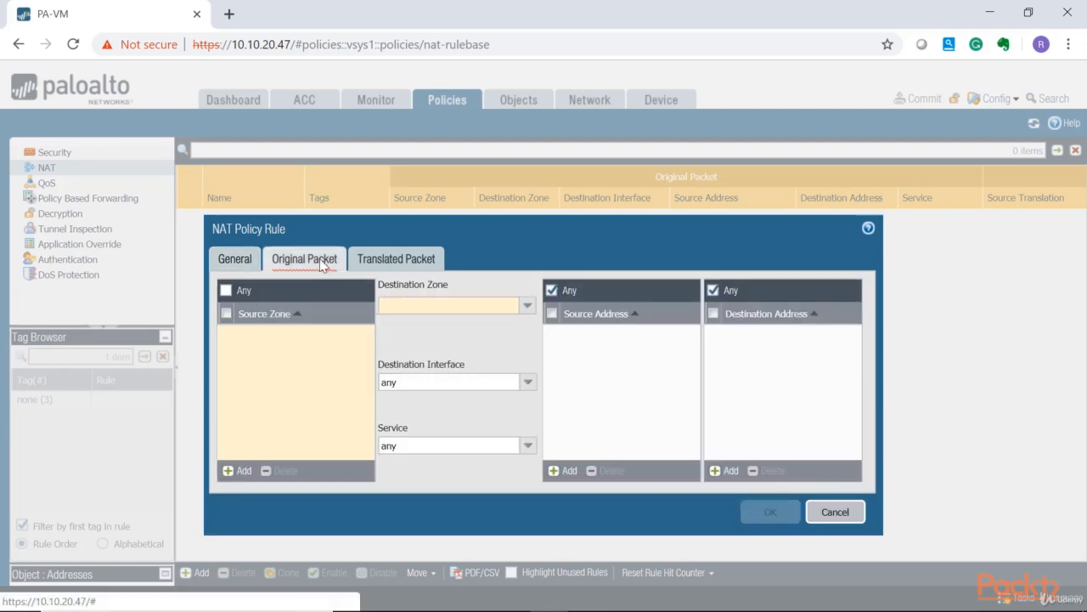
{"action": "left_click", "coordinate": [241, 472]}
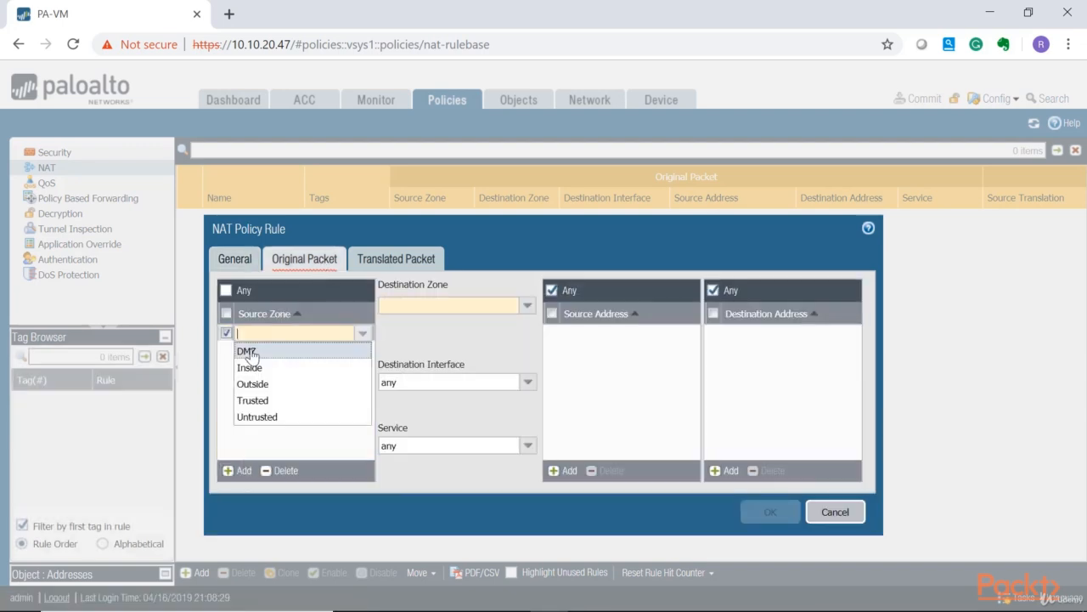
{"action": "left_click", "coordinate": [248, 348]}
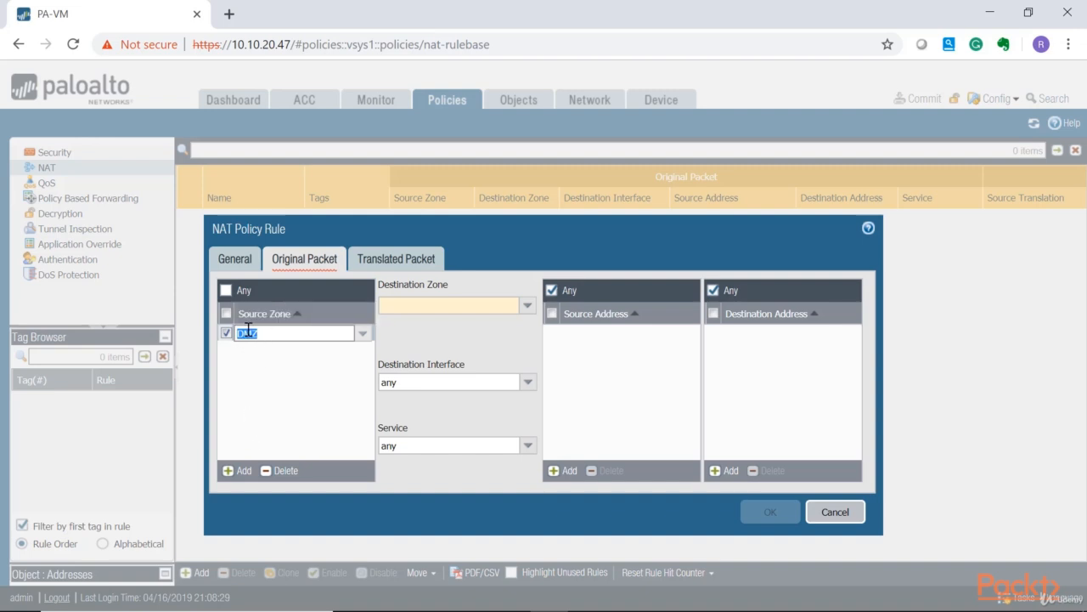
Set the original packet's destination zone to Outside and destination interface to ethernet1/1.
{"action": "left_click", "coordinate": [527, 306]}
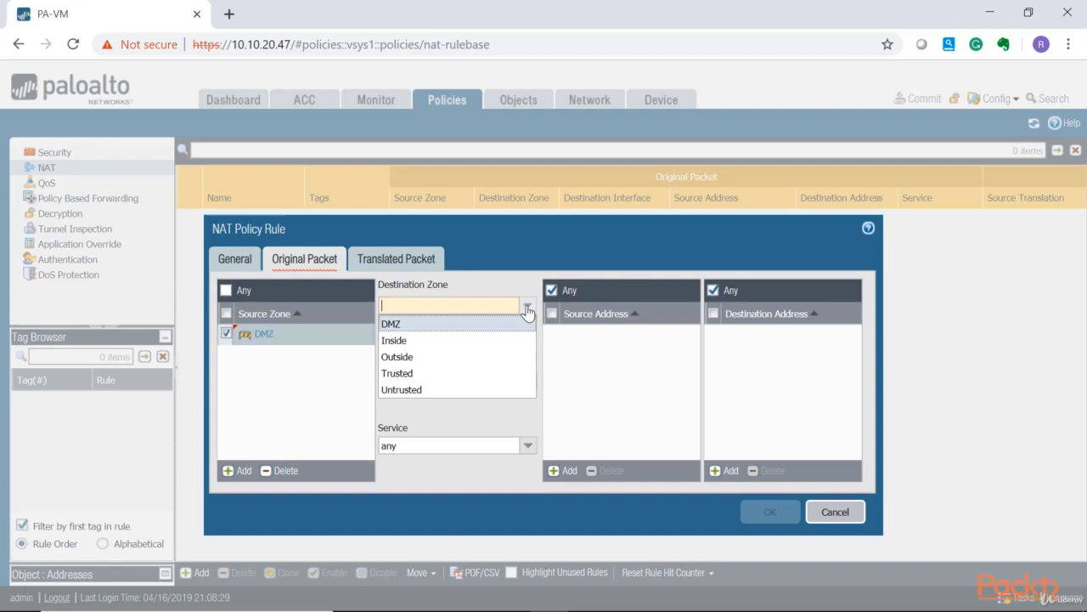
{"action": "left_click", "coordinate": [406, 358]}
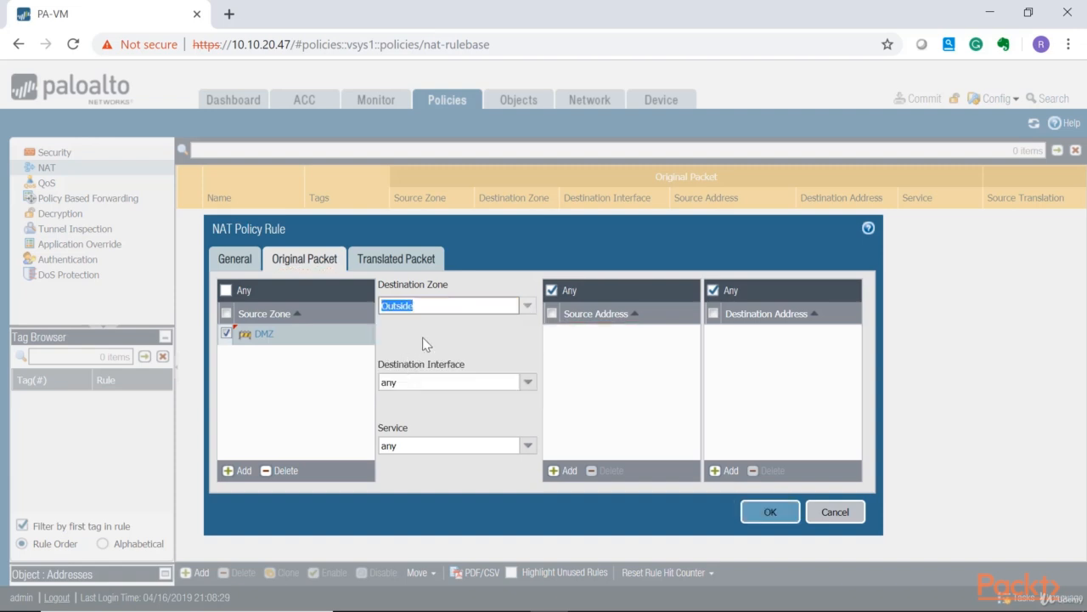
{"action": "left_click", "coordinate": [527, 382]}
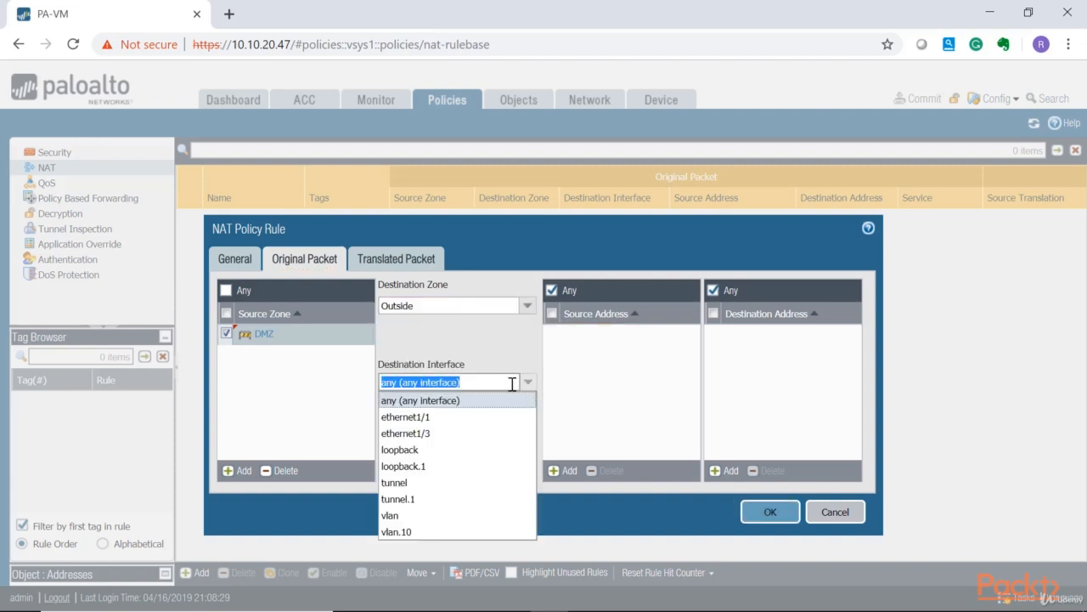
{"action": "left_click", "coordinate": [424, 417]}
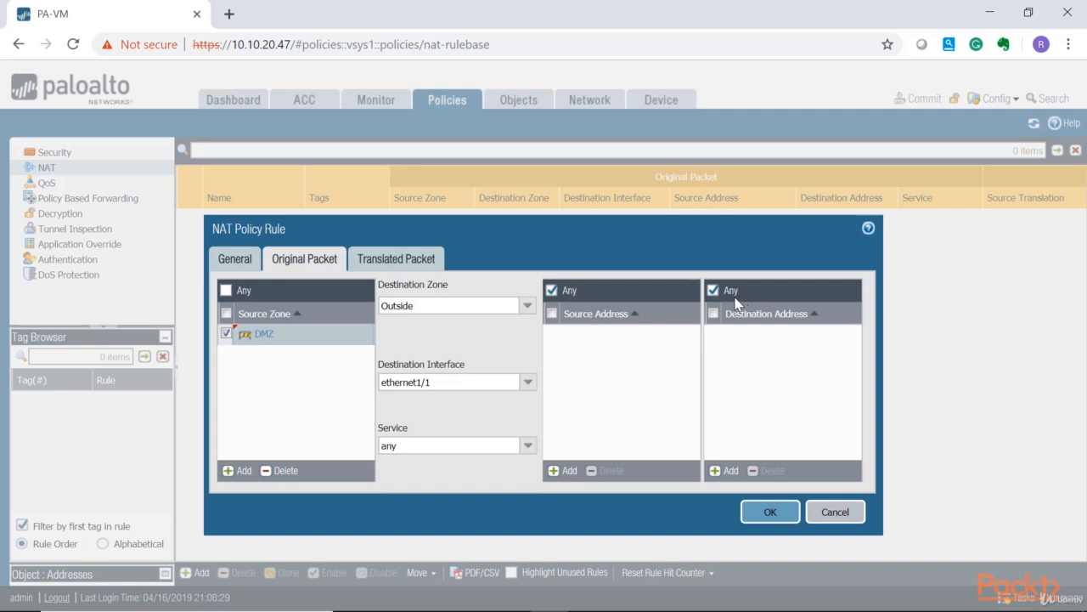
Open the source address translation type options on the rule's translated packet settings.
{"action": "left_click", "coordinate": [398, 263]}
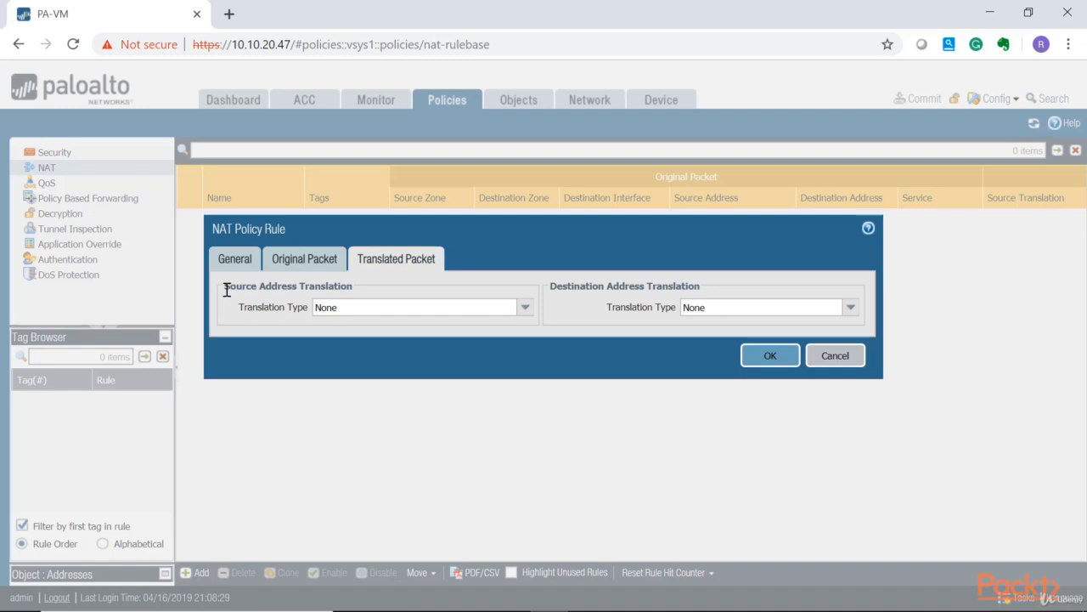
{"action": "left_click", "coordinate": [525, 308]}
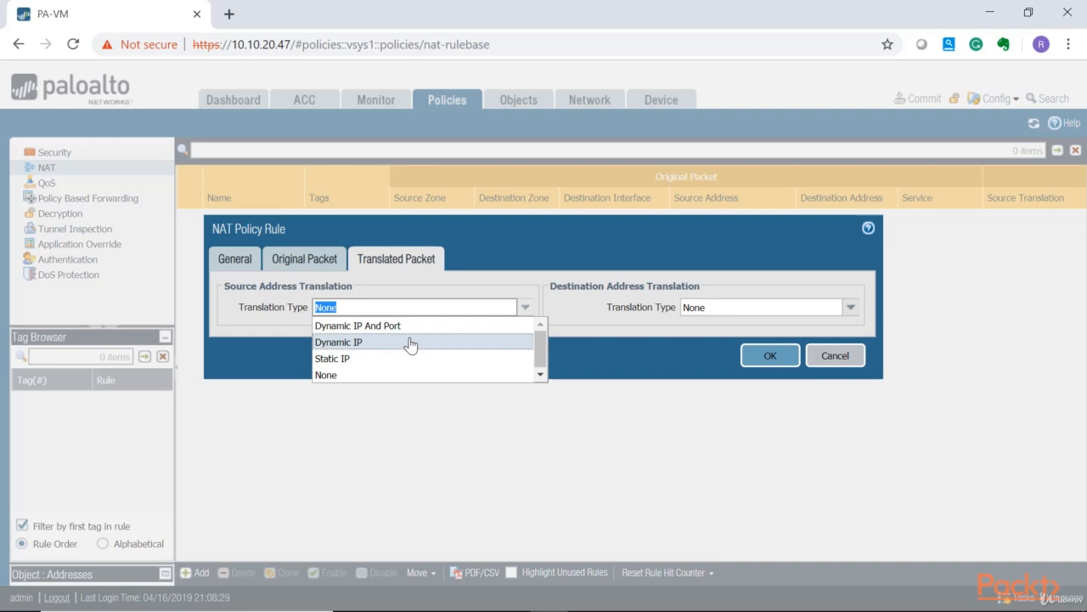
{"action": "left_click", "coordinate": [413, 603]}
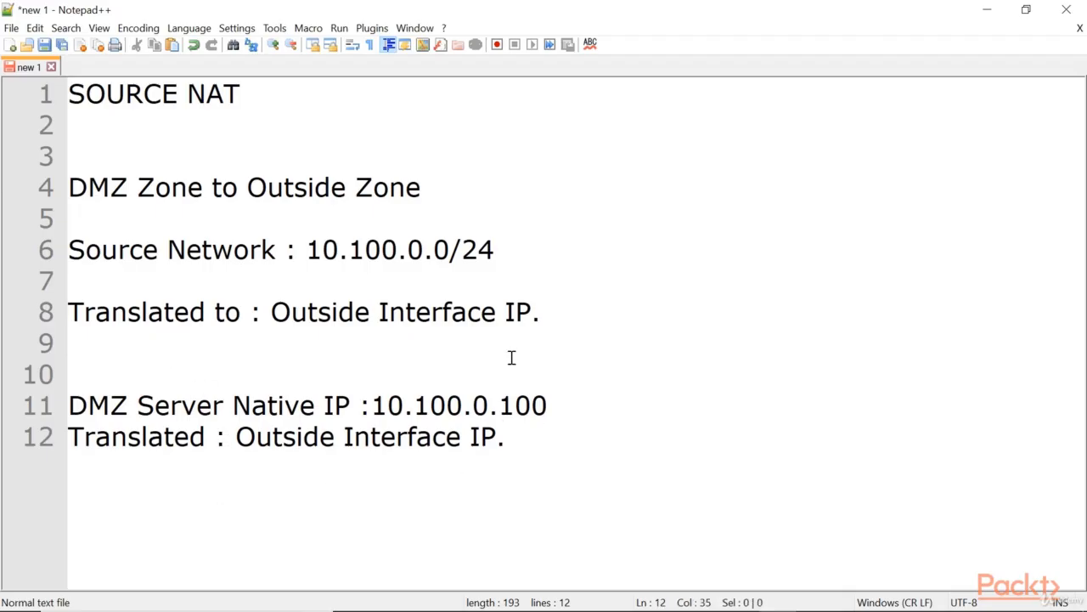
Append the outside subnet 40.30.150.0/24 to the translated-to line in the notes and insert a blank line below.
{"action": "left_click", "coordinate": [585, 316]}
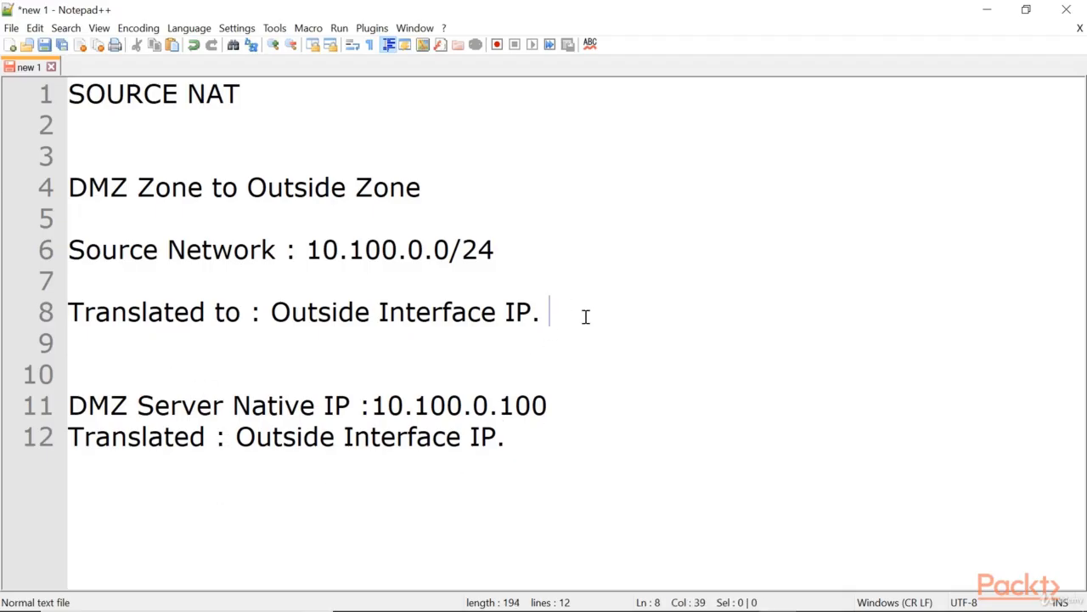
{"action": "type", "text": "4"}
{"action": "type", "text": "0/3"}
{"action": "key", "text": "BackSpace"}
{"action": "key", "text": "BackSpace"}
{"action": "type", "text": ".30.14"}
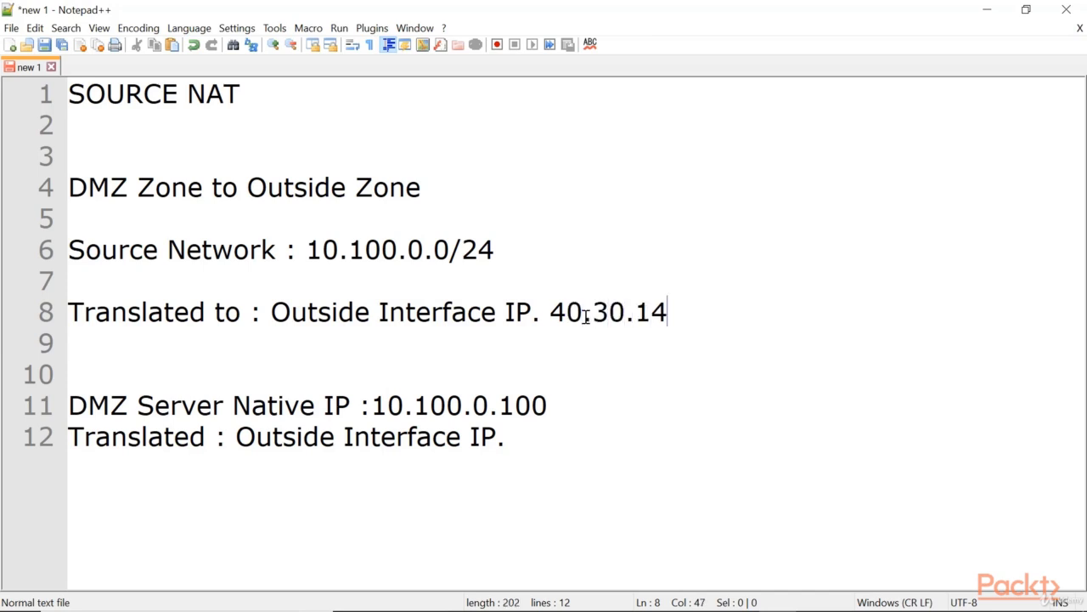
{"action": "key", "text": "BackSpace"}
{"action": "type", "text": "50.0/24"}
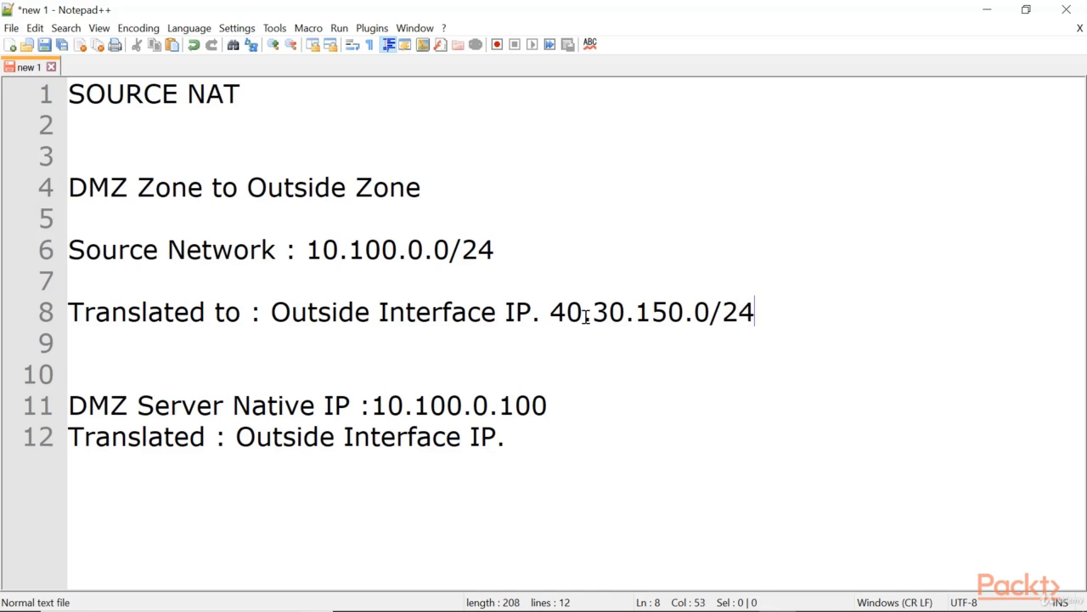
{"action": "key", "text": "Return"}
{"action": "left_click_drag", "start_coordinate": [695, 312], "coordinate": [708, 312]}
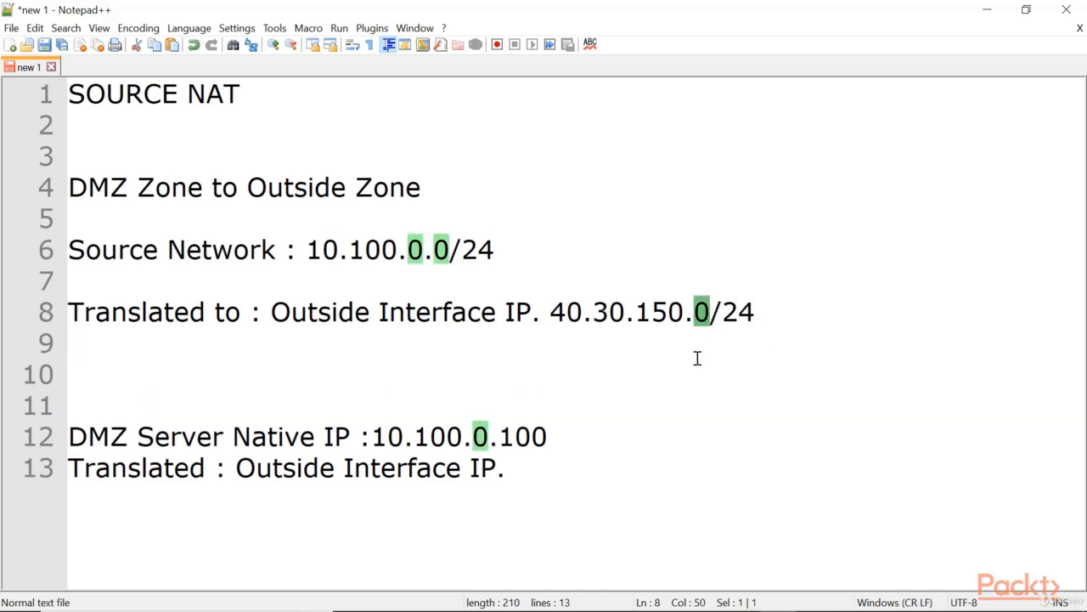
Write the range 40.30.150.1 --- > 40.30.150.10 on the blank line below the translated-to line in the notes.
{"action": "left_click", "coordinate": [698, 357]}
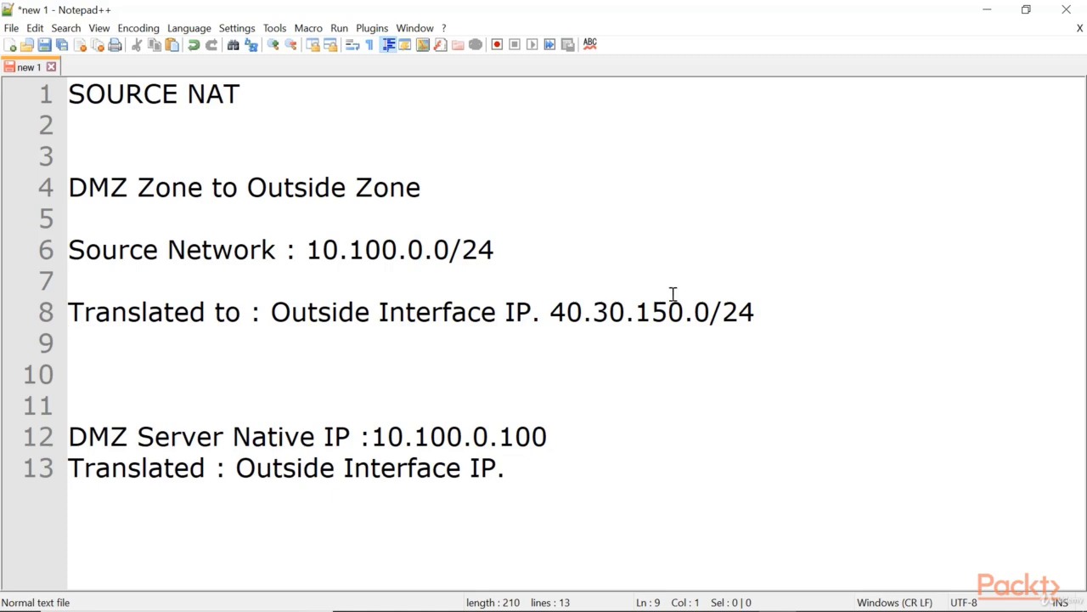
{"action": "left_click_drag", "start_coordinate": [695, 312], "coordinate": [550, 313]}
{"action": "left_click", "coordinate": [651, 364]}
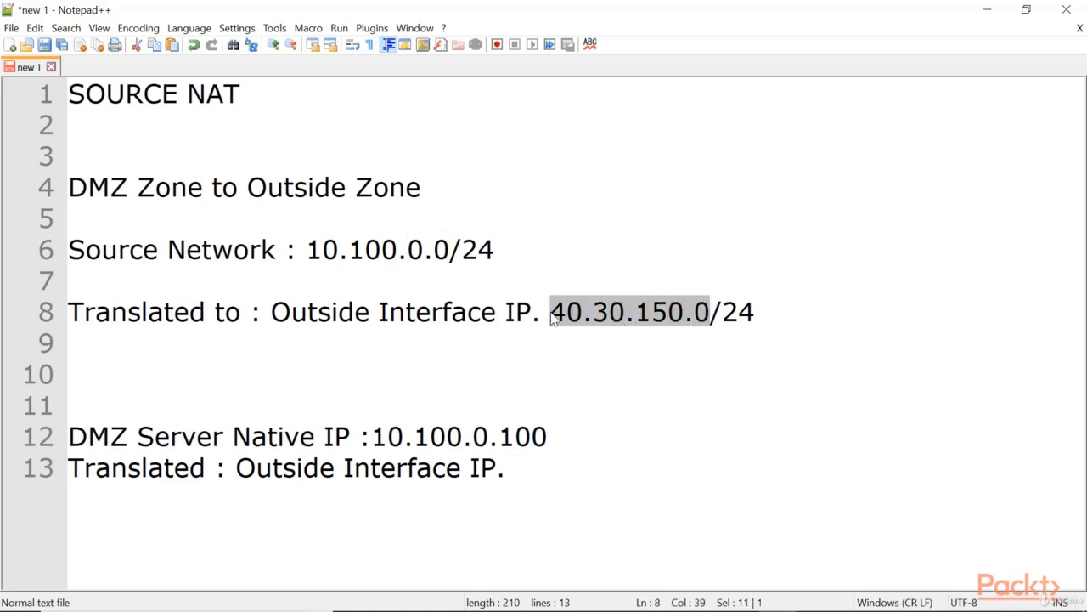
{"action": "double_click", "coordinate": [702, 312]}
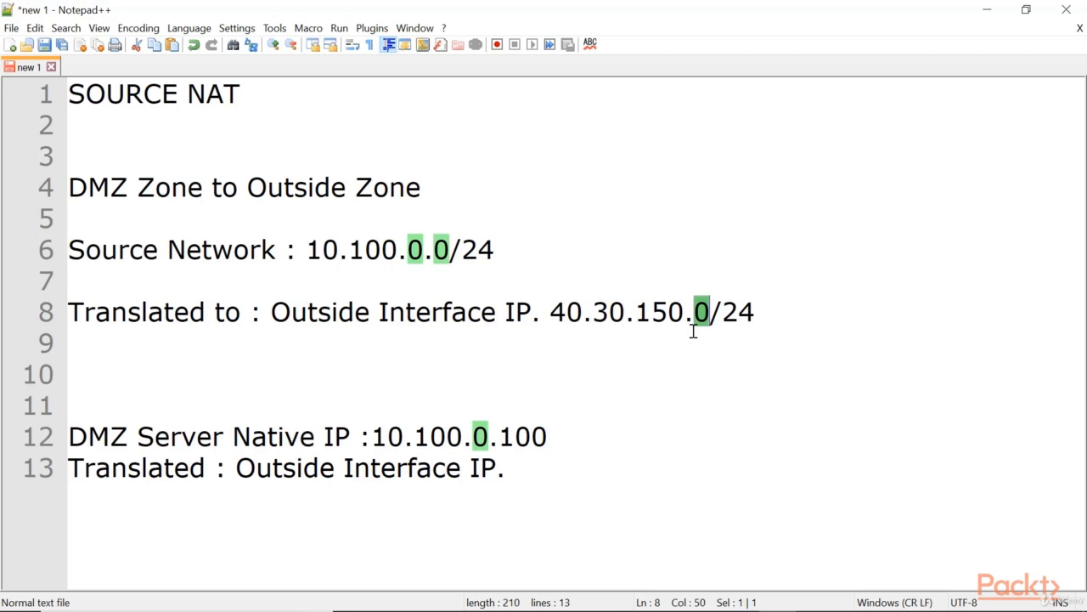
{"action": "left_click", "coordinate": [687, 333]}
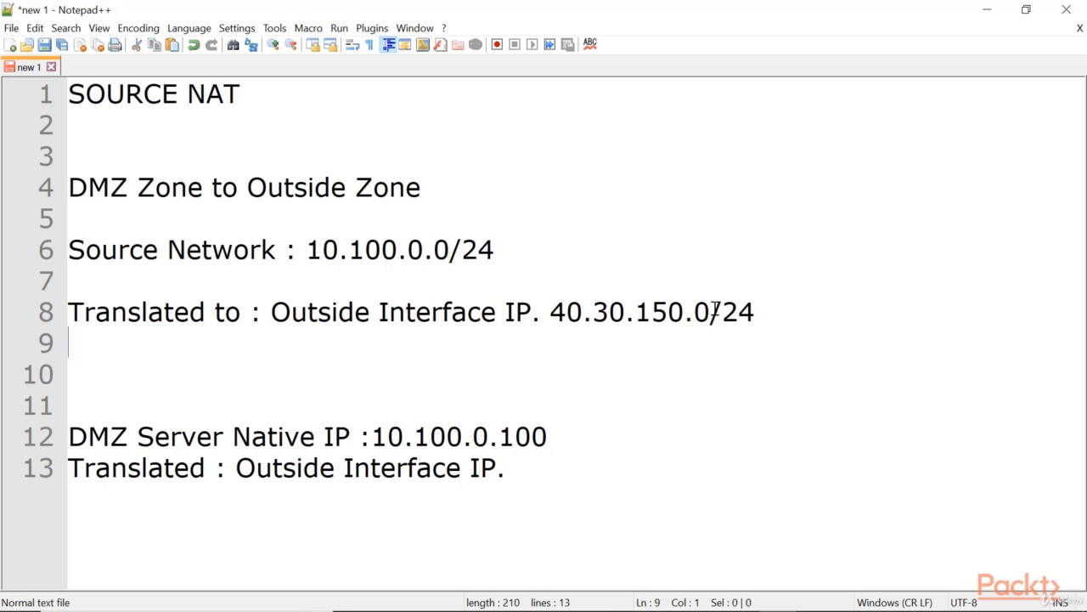
{"action": "left_click_drag", "start_coordinate": [711, 310], "coordinate": [696, 312]}
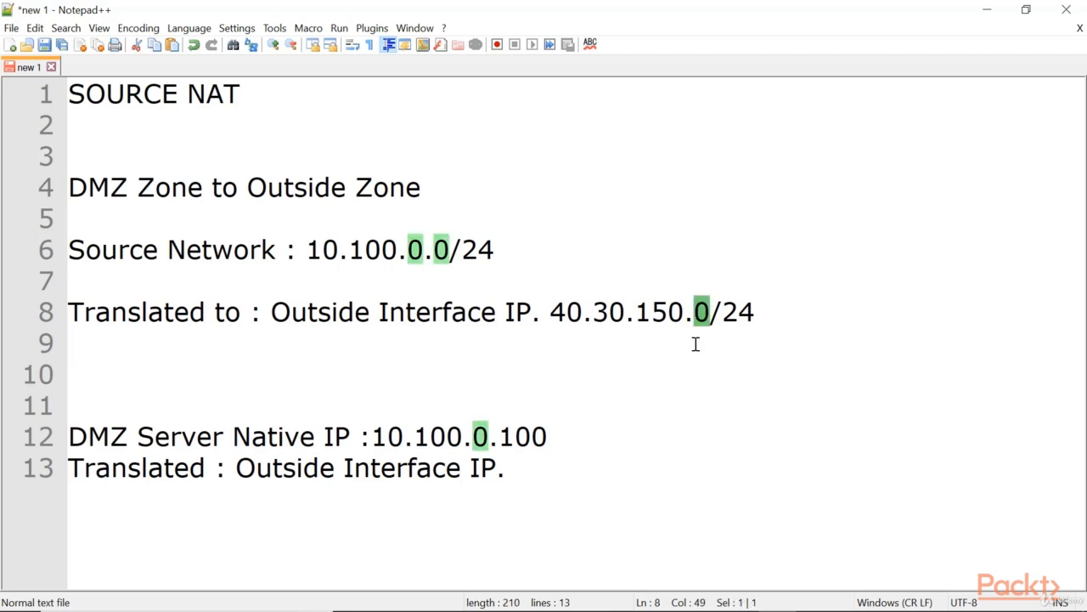
{"action": "left_click", "coordinate": [695, 343]}
{"action": "type", "text": "4"}
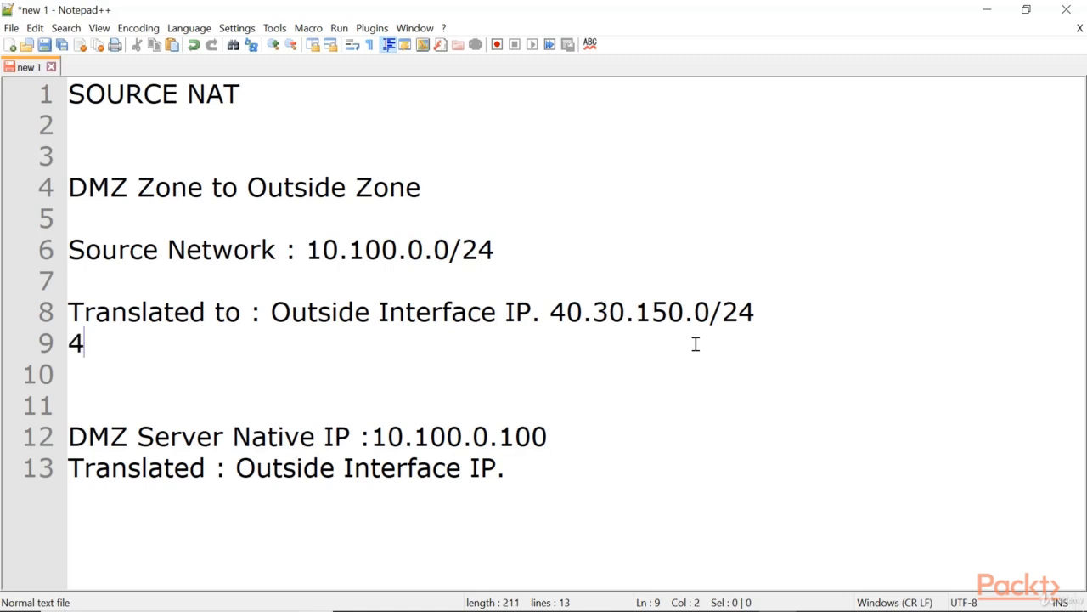
{"action": "type", "text": "0.30."}
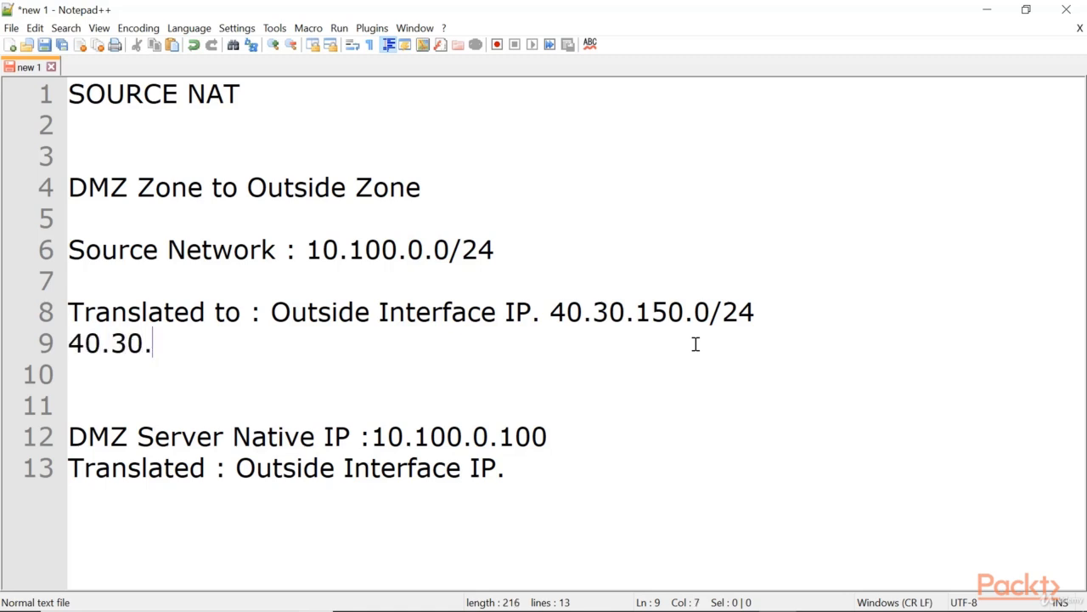
{"action": "type", "text": "150."}
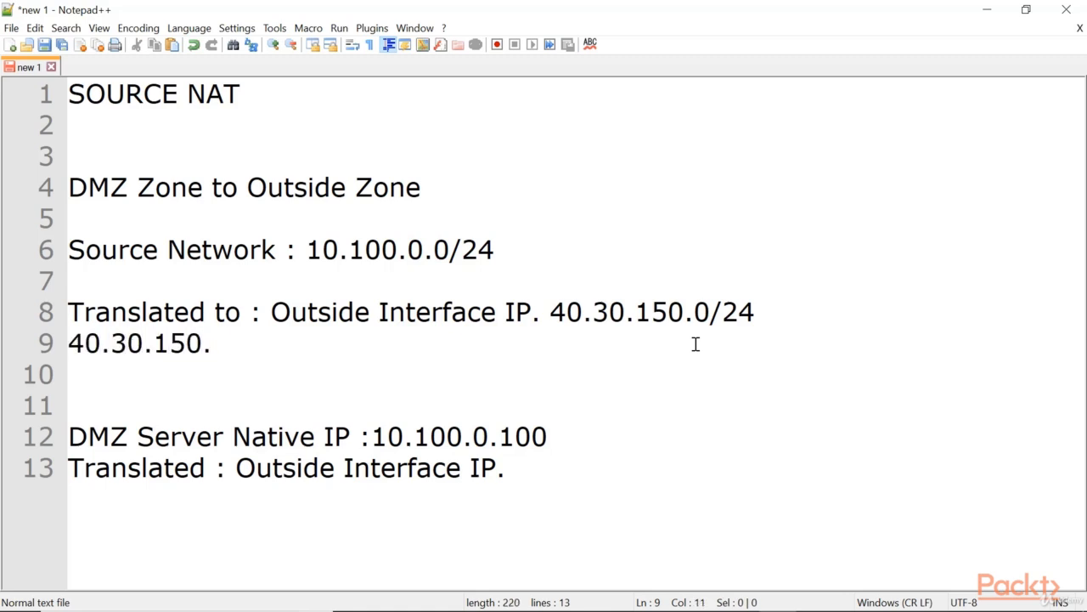
{"action": "type", "text": "1 --- > 40"}
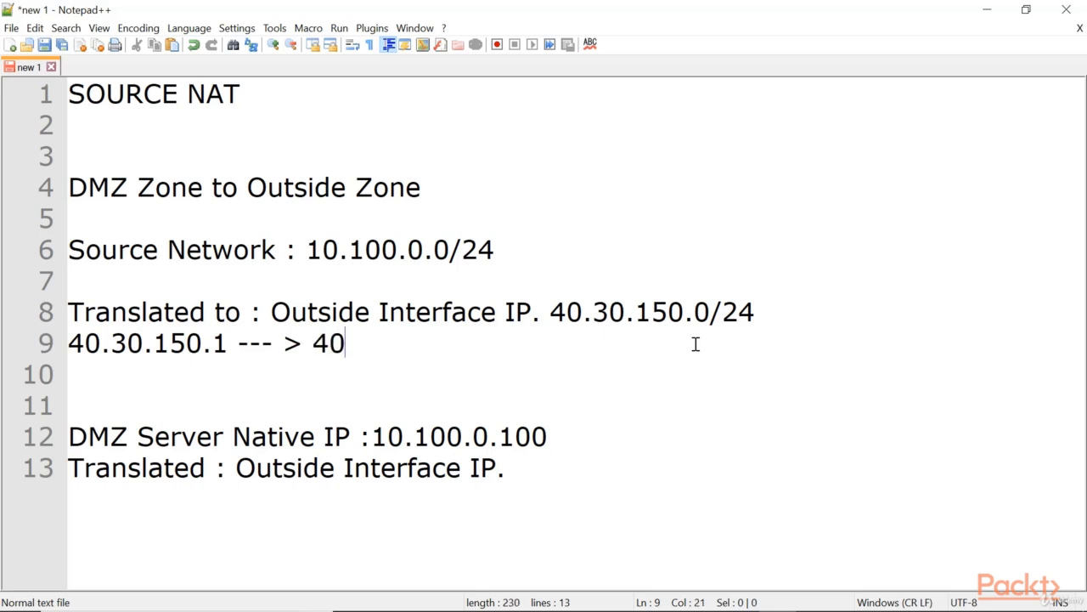
{"action": "type", "text": ".30.150.10"}
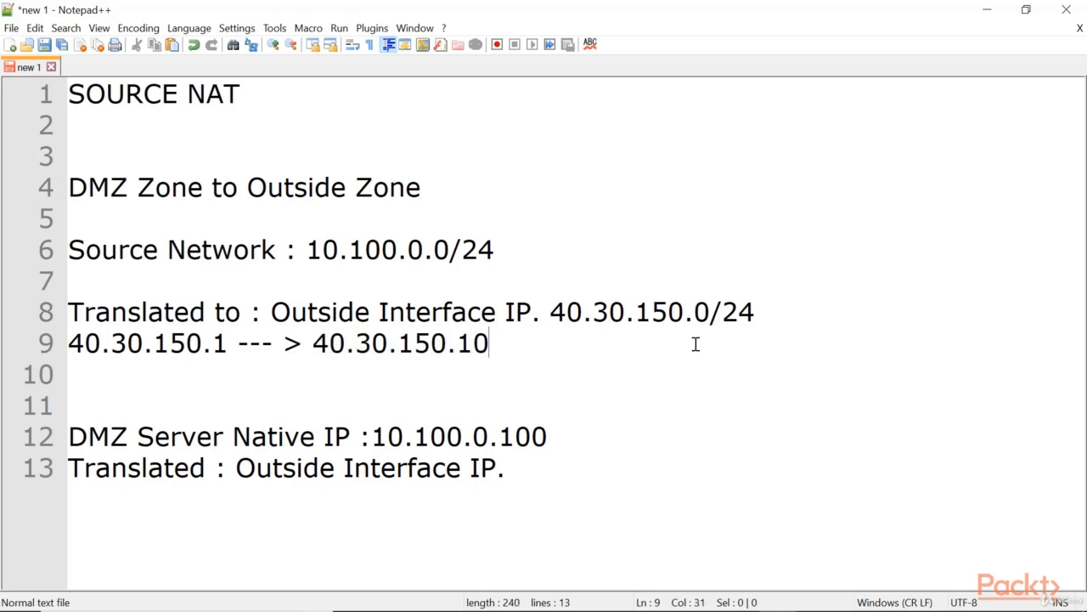
{"action": "left_click_drag", "start_coordinate": [489, 343], "coordinate": [265, 352]}
{"action": "double_click", "coordinate": [219, 343]}
{"action": "left_click_drag", "start_coordinate": [490, 343], "coordinate": [448, 345]}
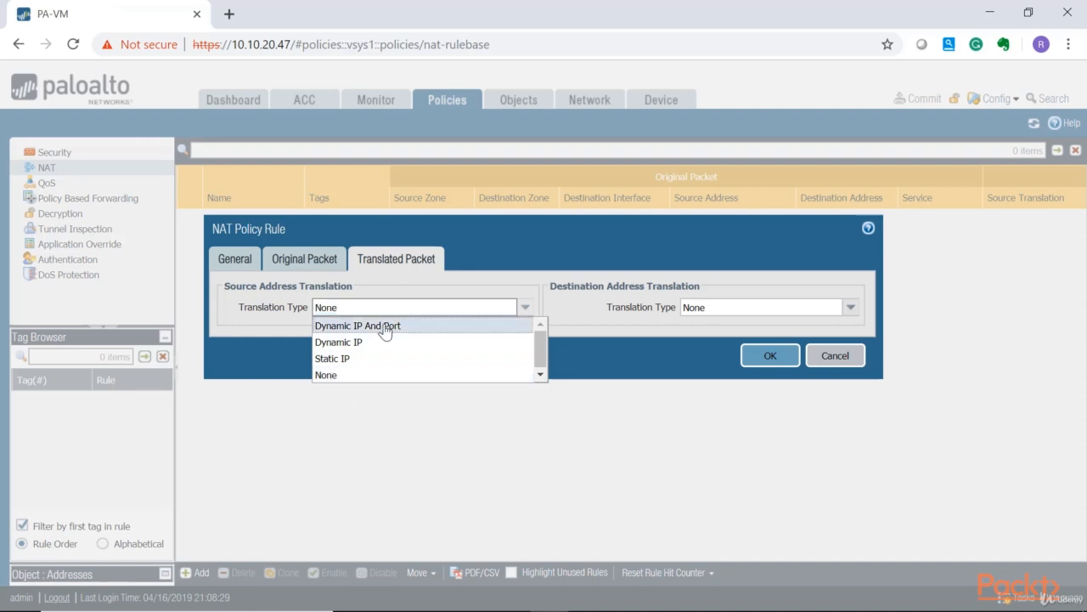
Set the source translation type to Dynamic IP And Port with address type Interface Address.
{"action": "left_click", "coordinate": [387, 326]}
{"action": "left_click", "coordinate": [431, 311]}
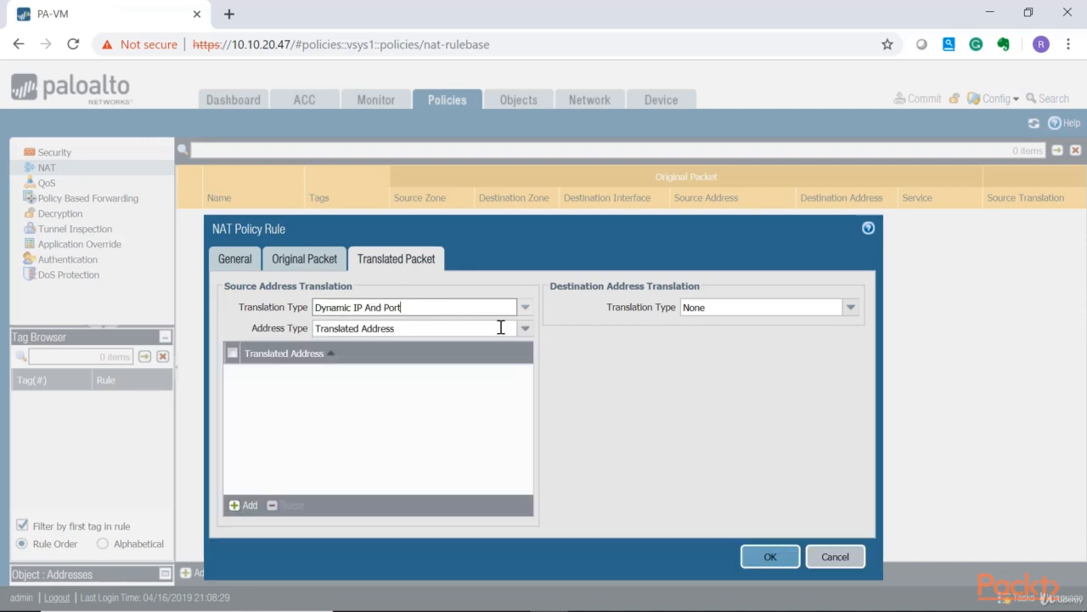
{"action": "left_click", "coordinate": [525, 306]}
{"action": "left_click", "coordinate": [525, 328]}
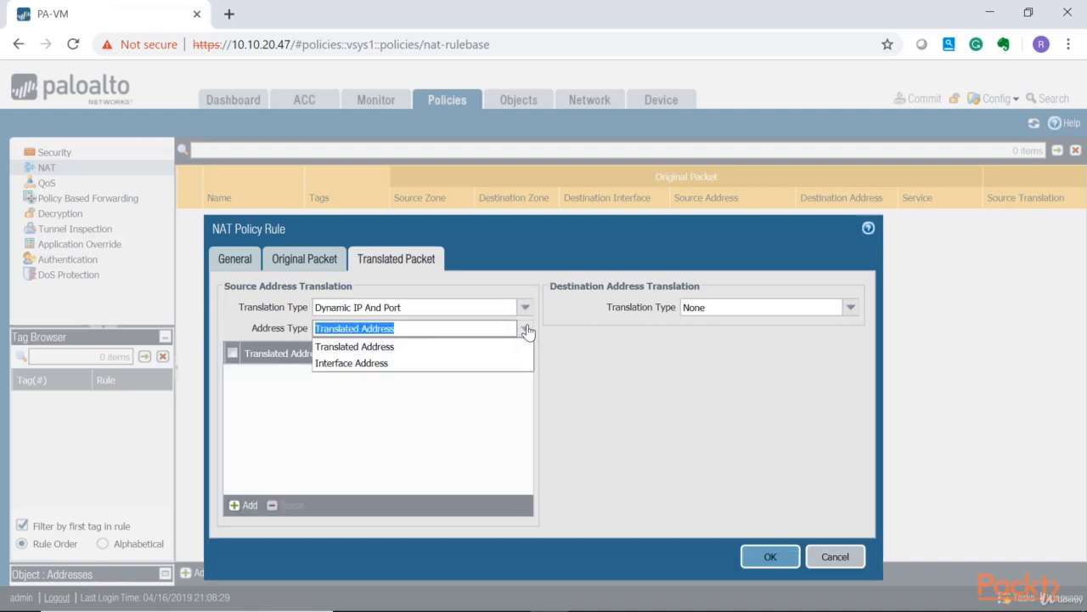
{"action": "left_click", "coordinate": [359, 364]}
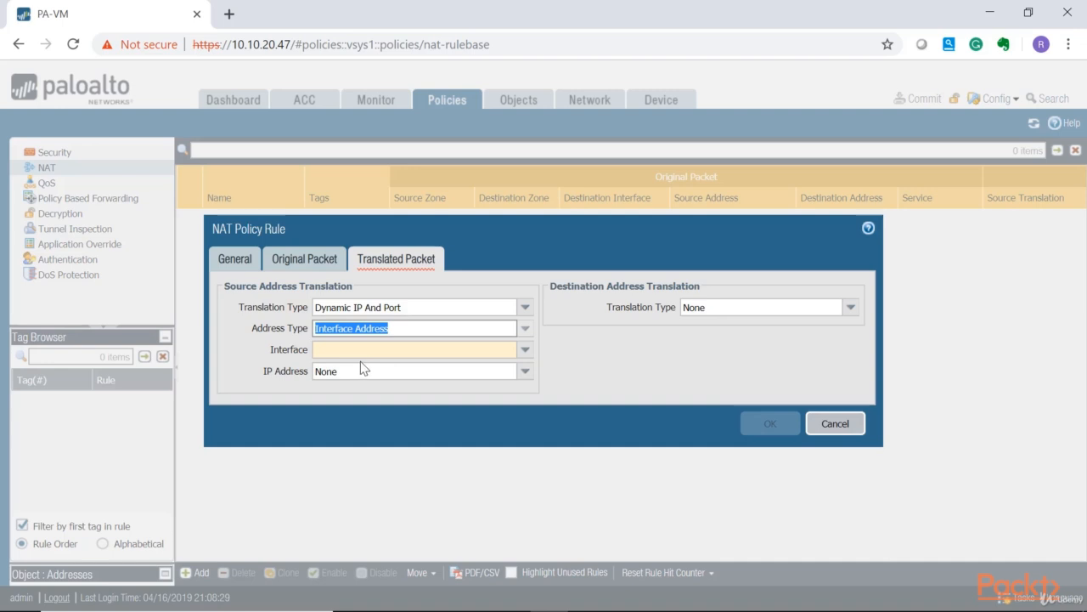
Choose ethernet1/1 as the source translation interface and save the NAT rule.
{"action": "left_click", "coordinate": [525, 350]}
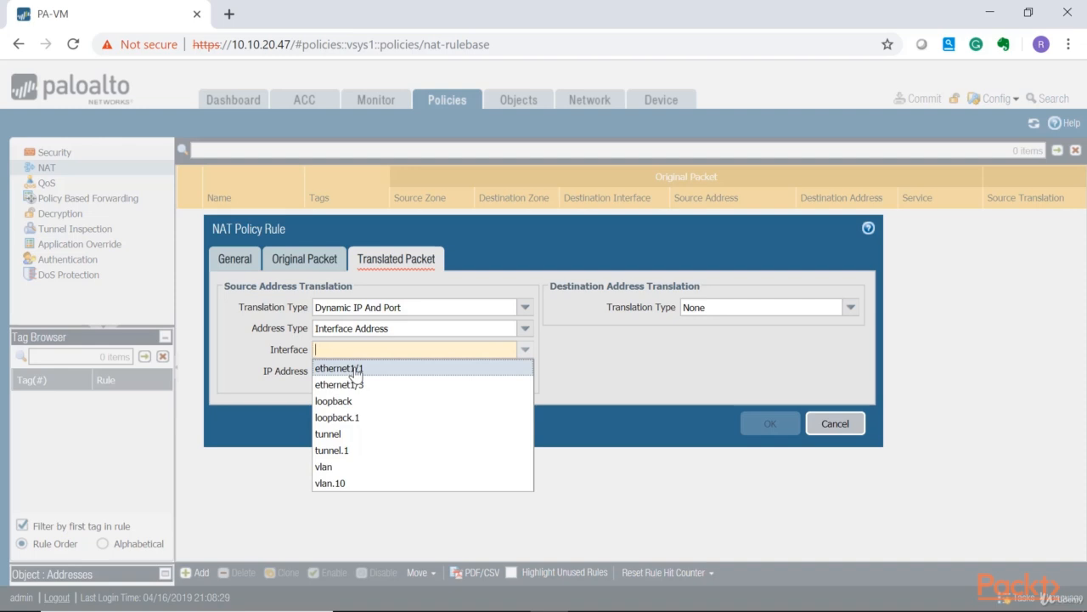
{"action": "left_click", "coordinate": [355, 371]}
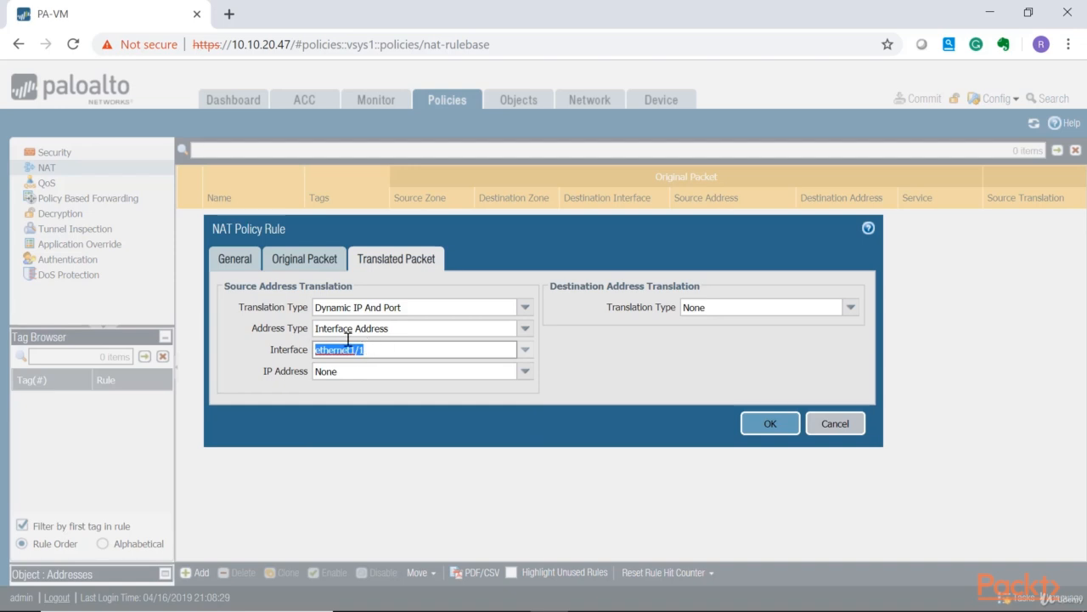
{"action": "left_click", "coordinate": [525, 371]}
{"action": "left_click", "coordinate": [525, 371]}
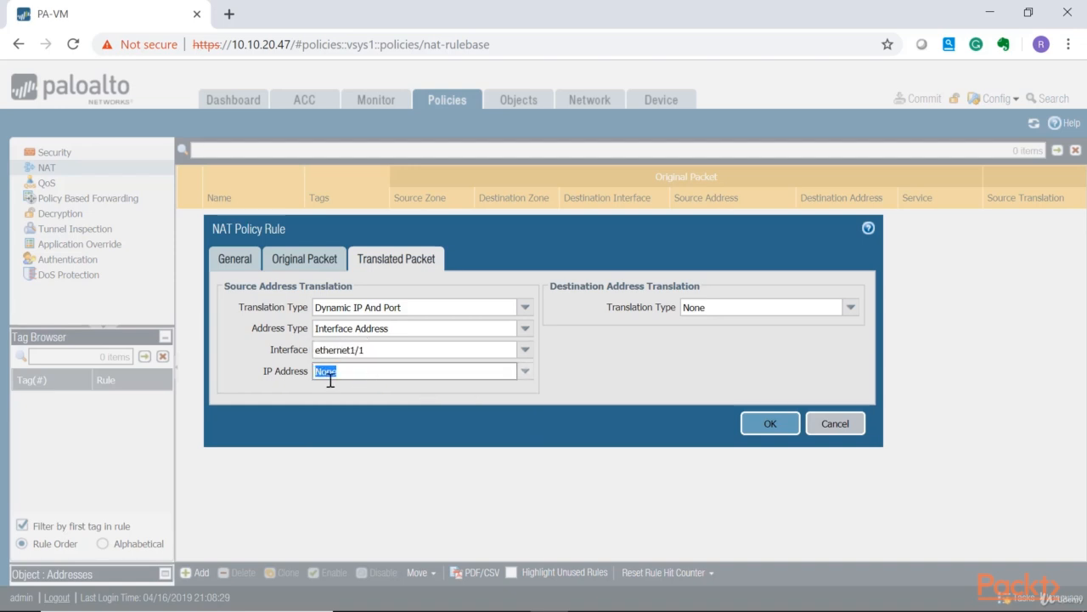
{"action": "left_click", "coordinate": [368, 350]}
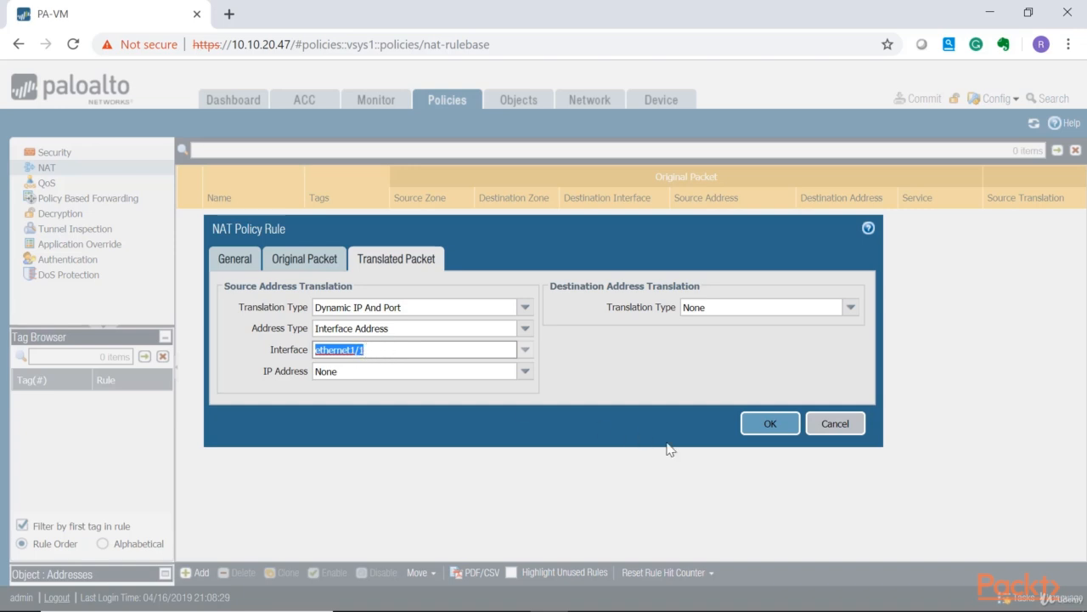
{"action": "left_click", "coordinate": [770, 423]}
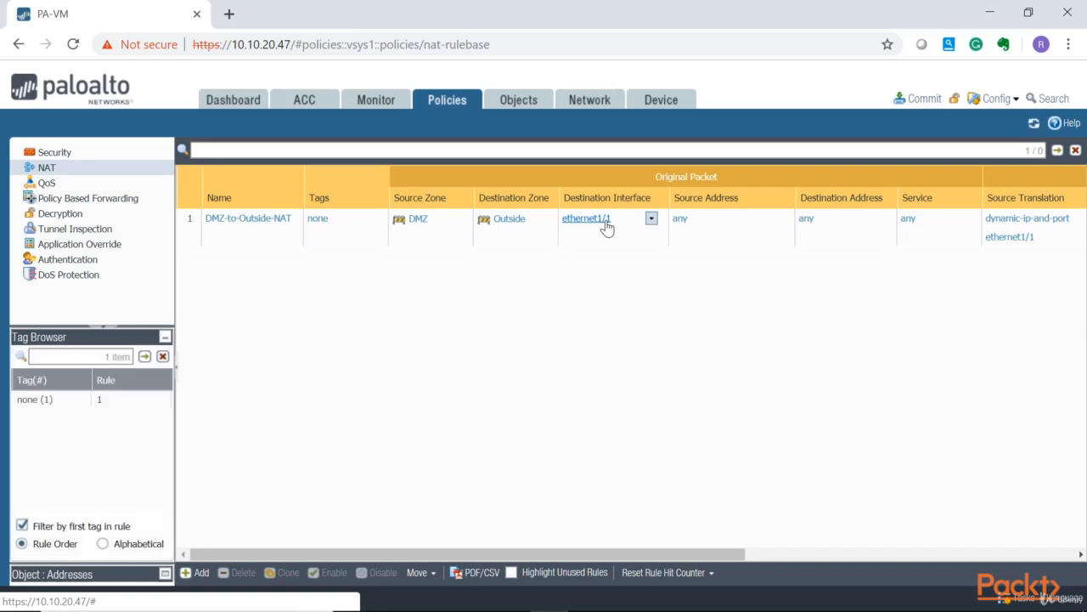
Commit all configuration changes to the firewall.
{"action": "left_click_drag", "start_coordinate": [695, 553], "coordinate": [891, 554]}
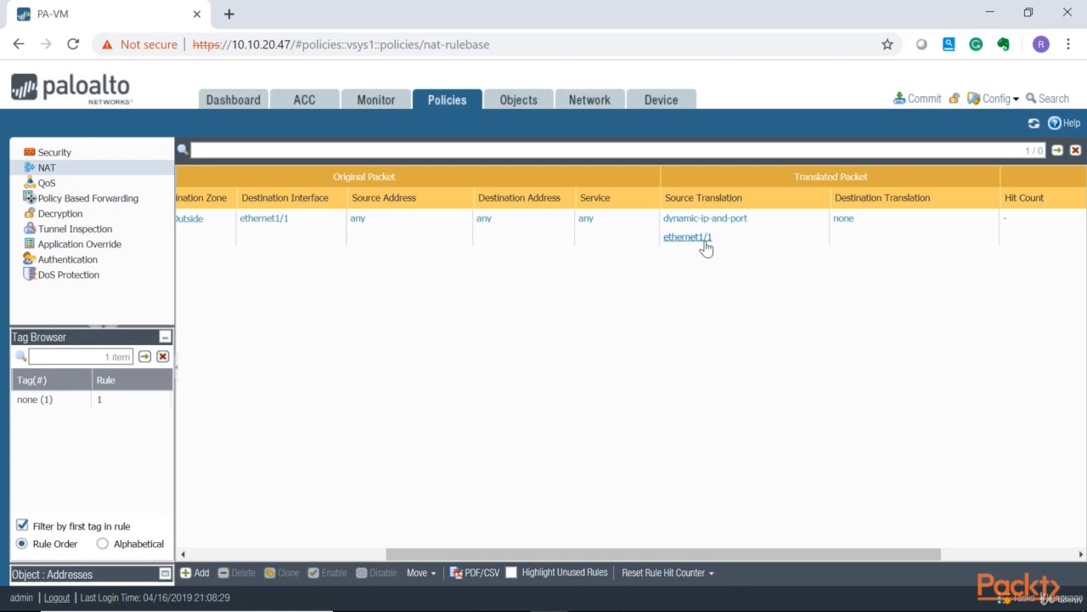
{"action": "left_click_drag", "start_coordinate": [766, 553], "coordinate": [570, 550]}
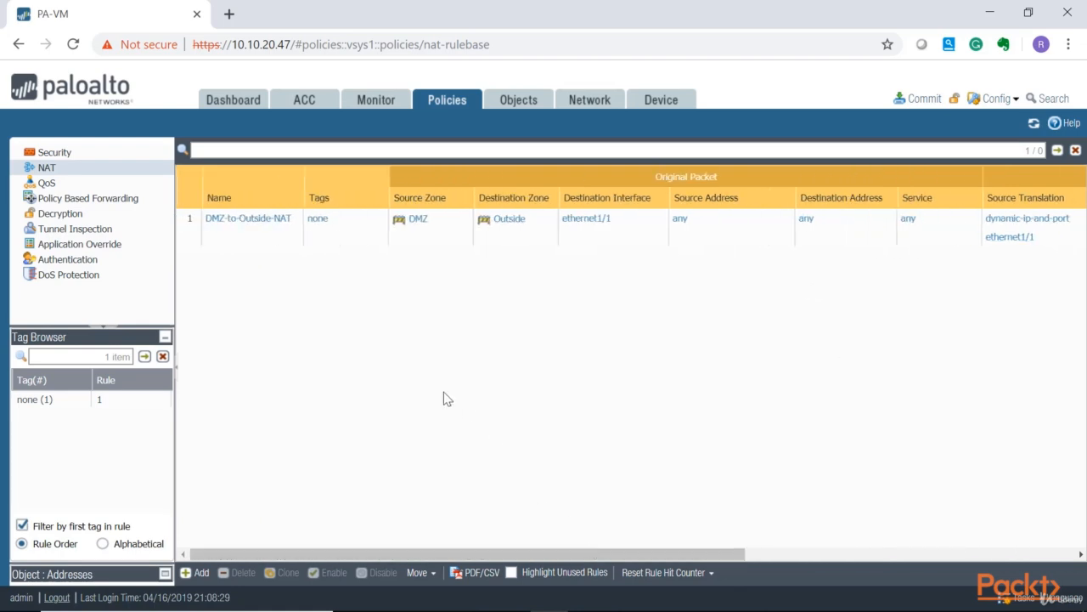
{"action": "left_click", "coordinate": [923, 98]}
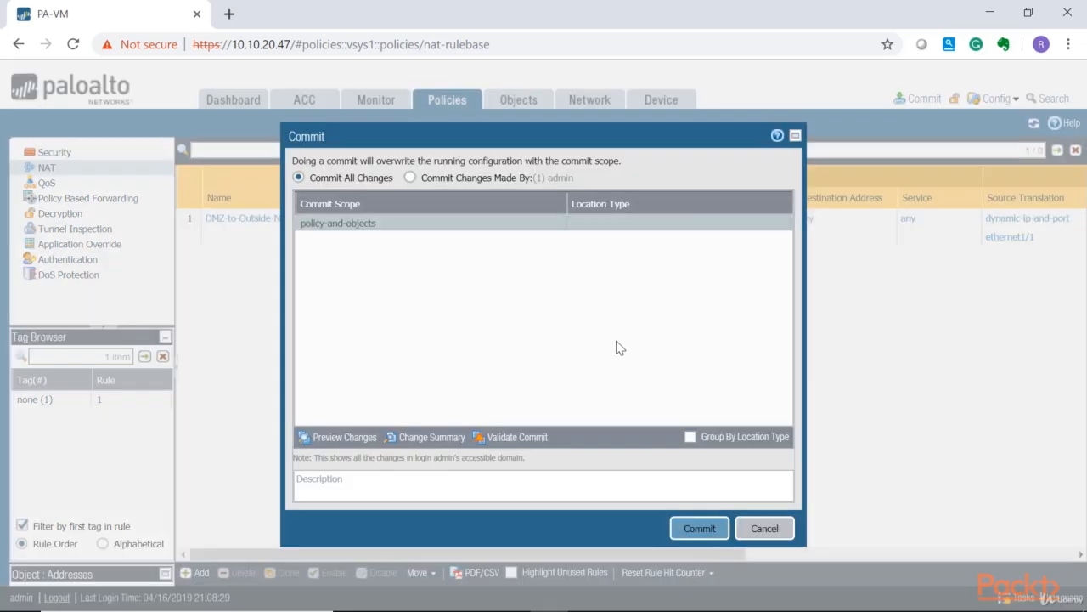
{"action": "left_click", "coordinate": [699, 528]}
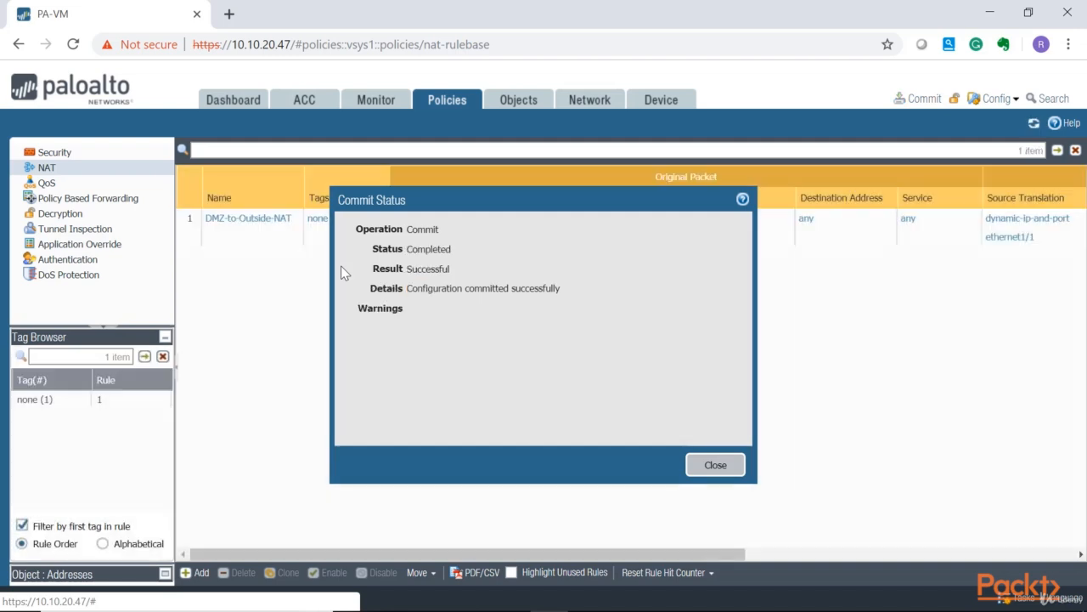
{"action": "left_click", "coordinate": [723, 466]}
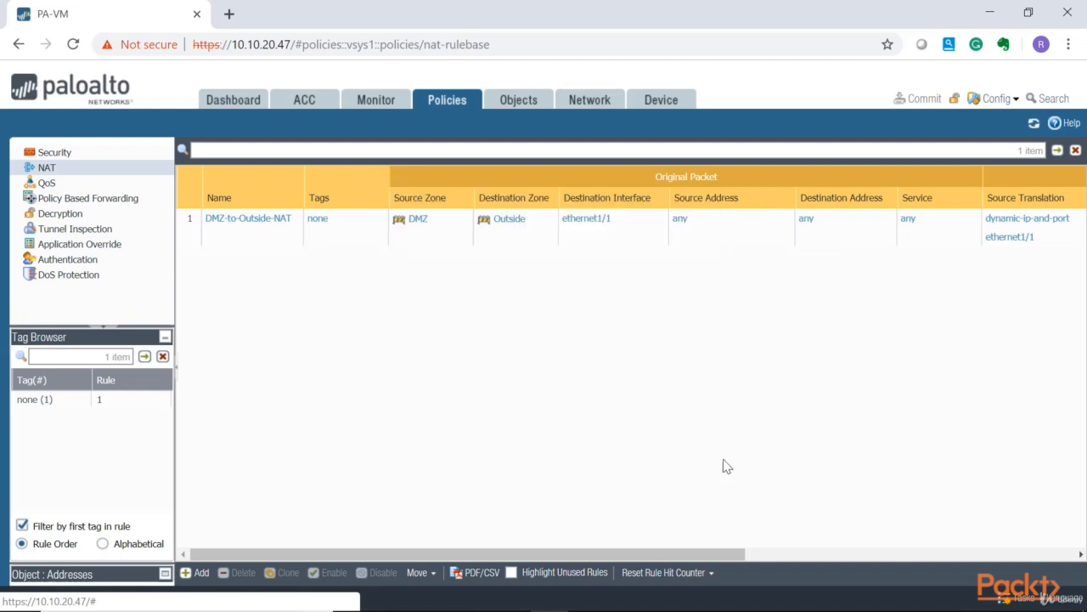
Add a static route named Outside_Route with destination 0.0.0.0/0 to the vRTR1-INET virtual router.
{"action": "left_click", "coordinate": [590, 100]}
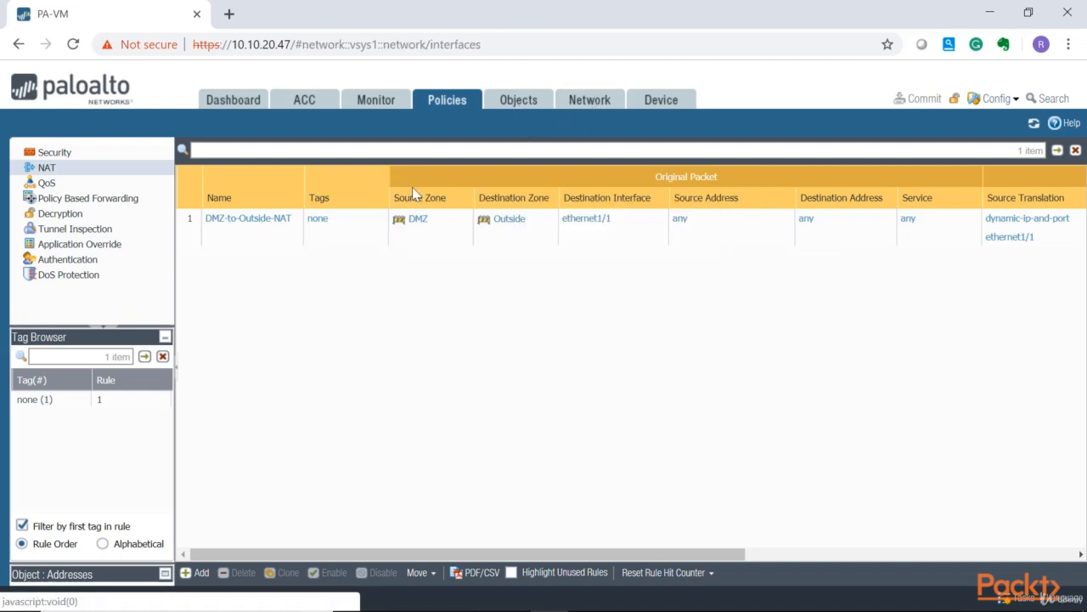
{"action": "left_click", "coordinate": [66, 214]}
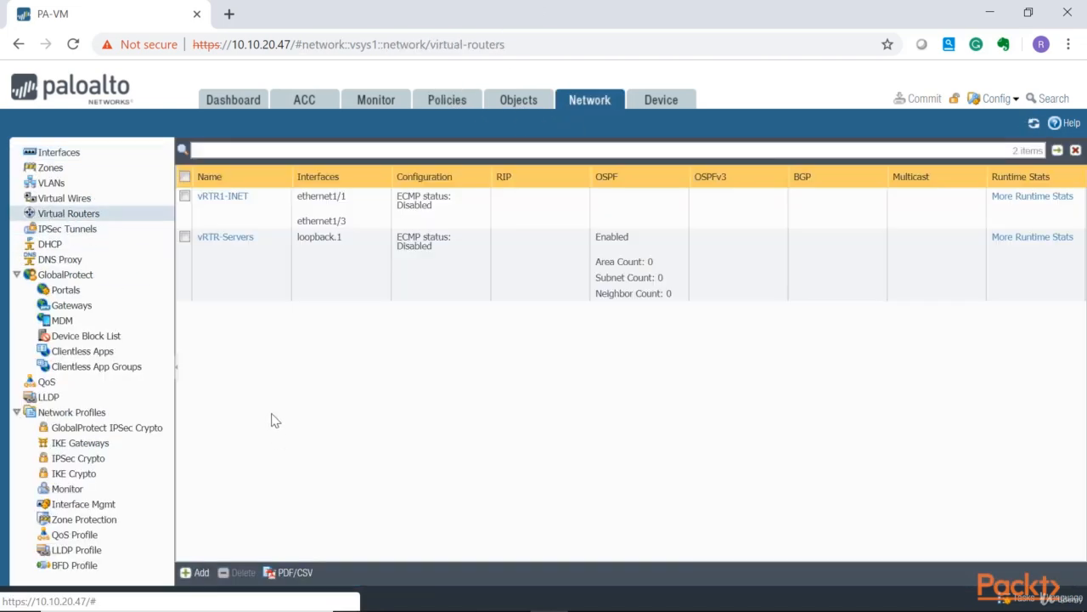
{"action": "left_click", "coordinate": [240, 200]}
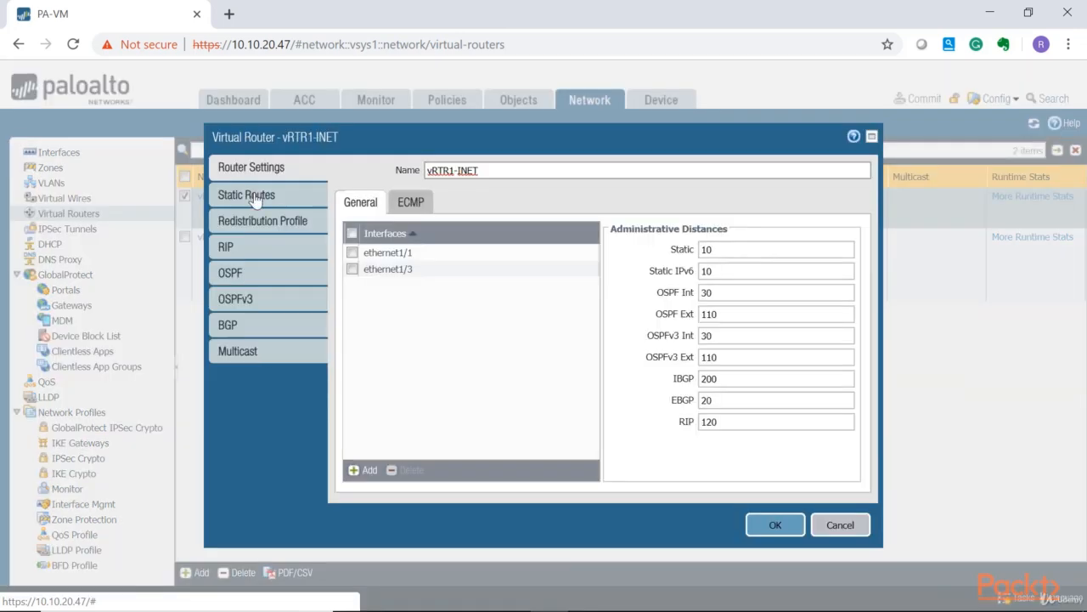
{"action": "left_click", "coordinate": [252, 195]}
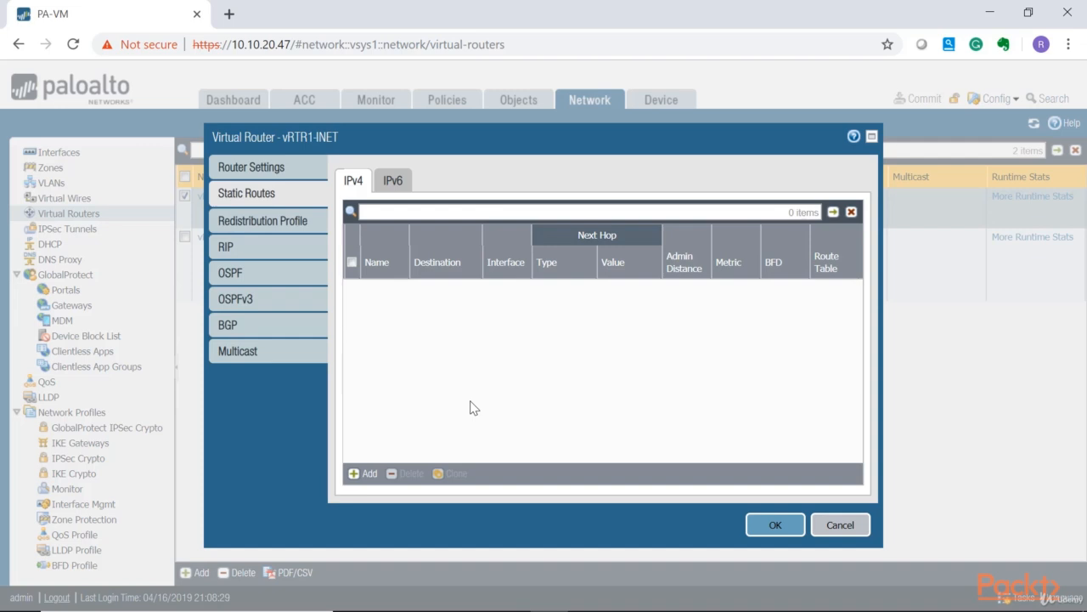
{"action": "left_click", "coordinate": [356, 474]}
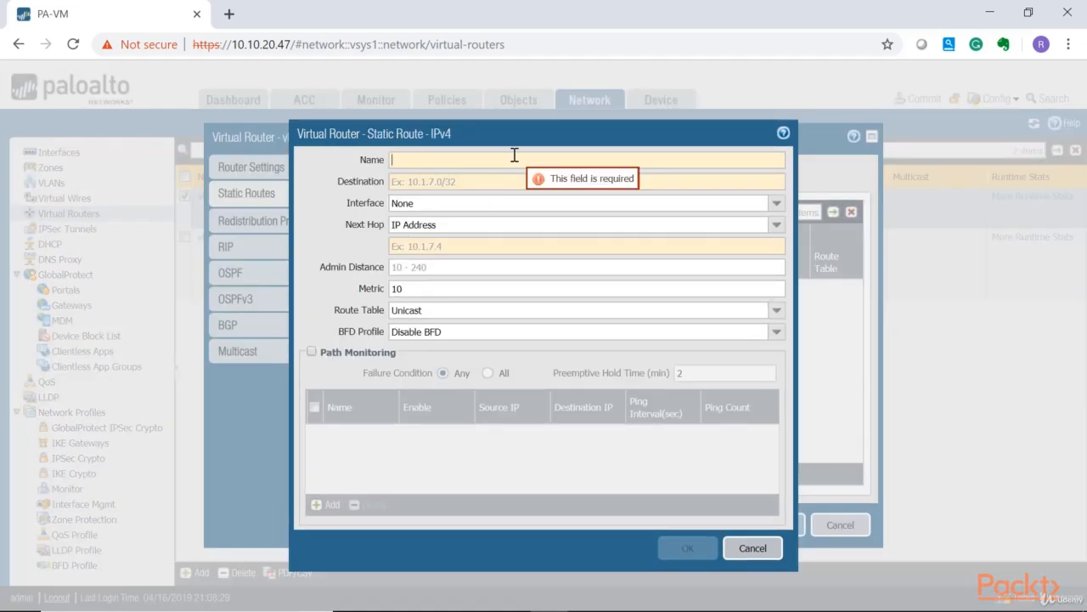
{"action": "type", "text": "Outside_Route"}
{"action": "key", "text": "Tab"}
{"action": "type", "text": "0."}
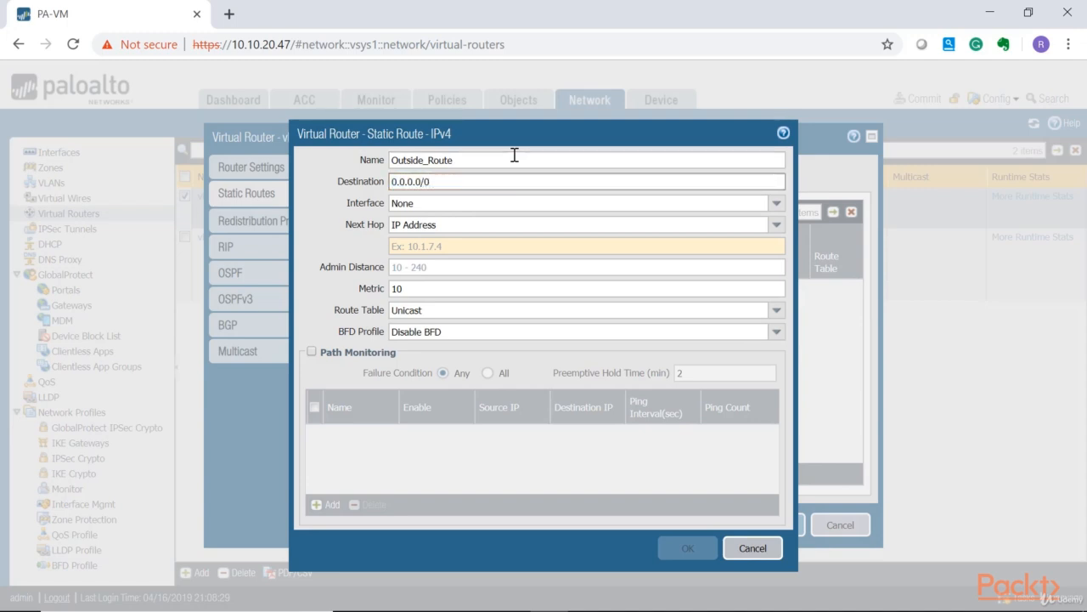
Set the route's interface to ethernet1/1 and next hop IP address 10.10.20.1, and save the route.
{"action": "left_click", "coordinate": [476, 203]}
{"action": "left_click", "coordinate": [441, 236]}
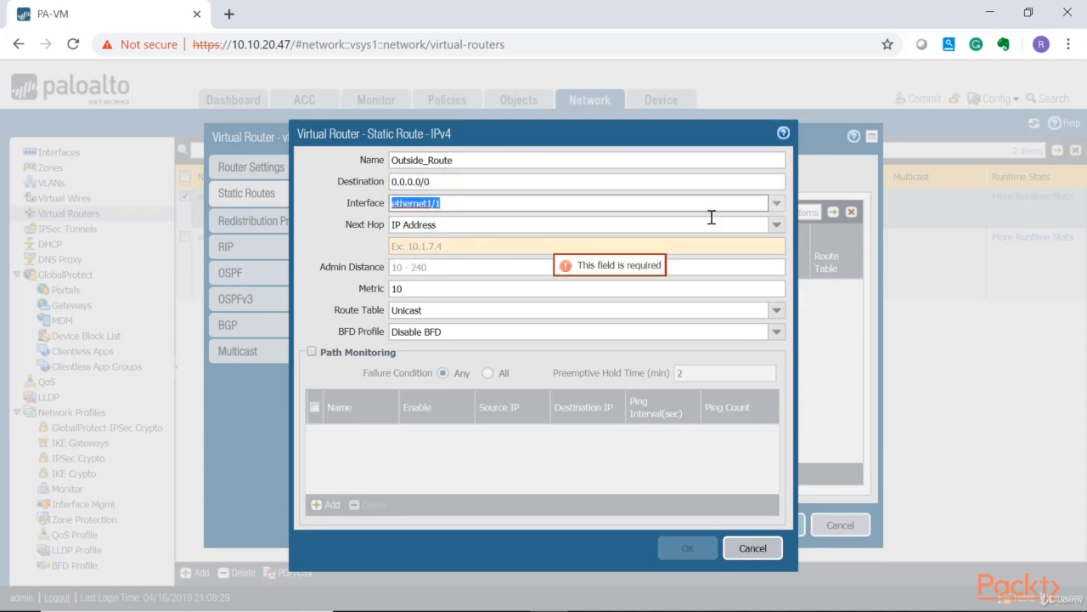
{"action": "left_click", "coordinate": [777, 224]}
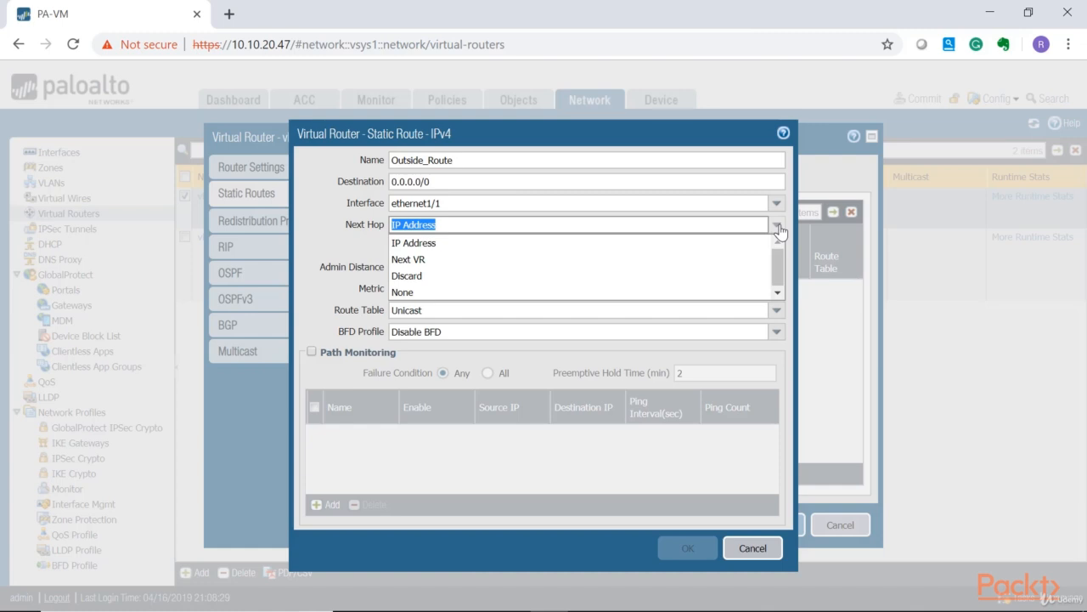
{"action": "left_click", "coordinate": [473, 246]}
{"action": "left_click", "coordinate": [447, 244]}
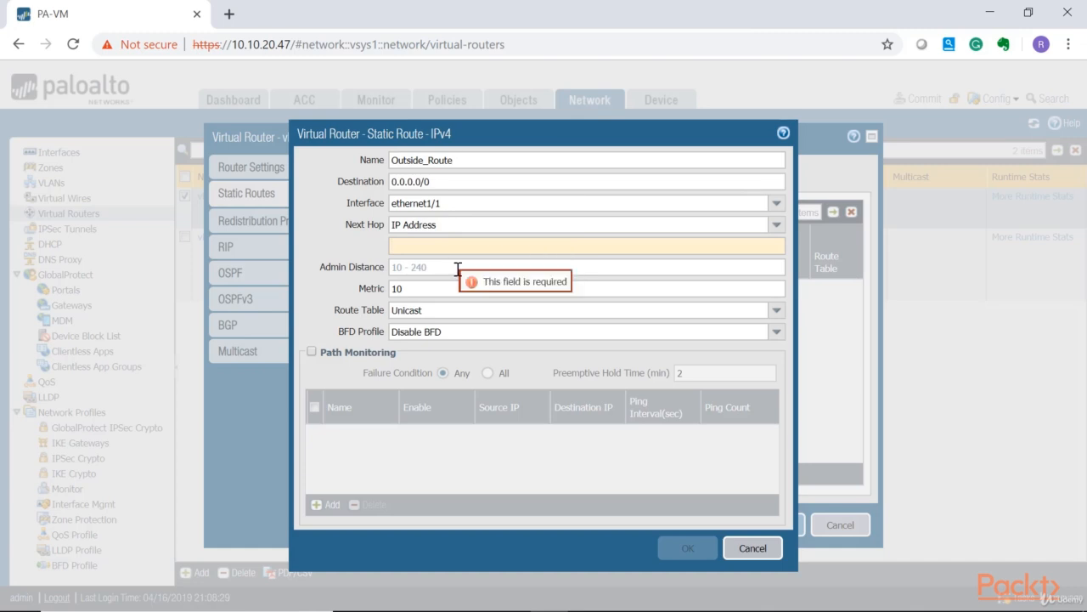
{"action": "type", "text": "10.2"}
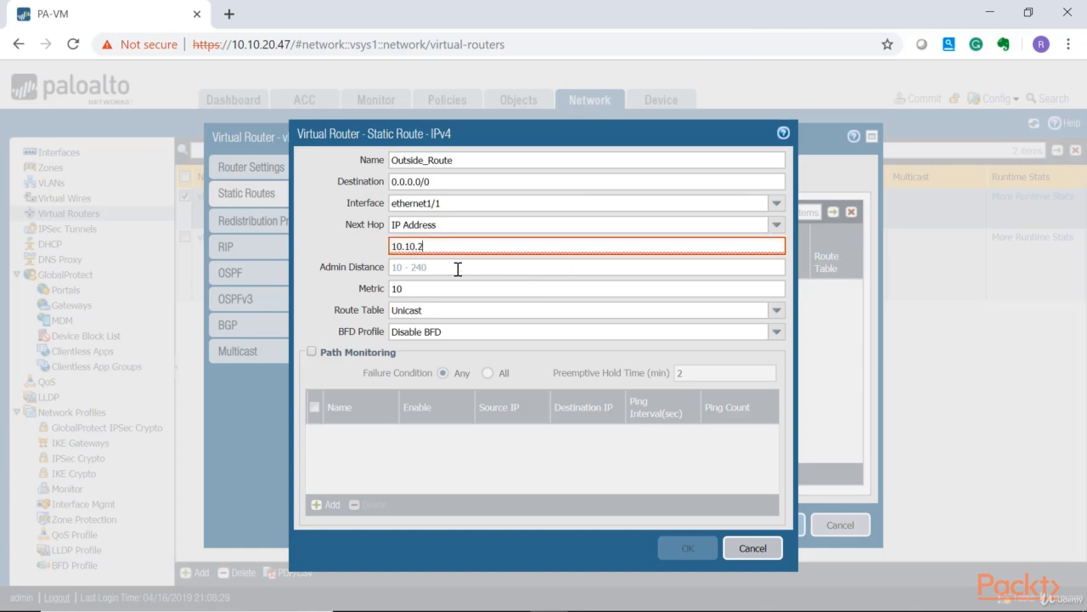
{"action": "type", "text": "0.1"}
{"action": "key", "text": "Return"}
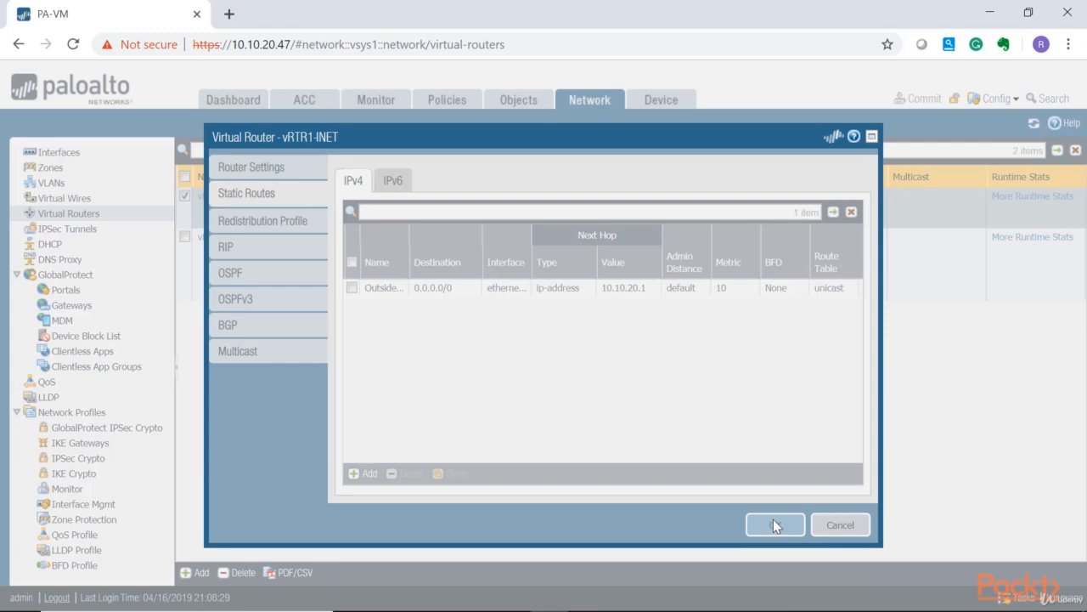
Save the virtual router and commit all configuration changes to the firewall.
{"action": "left_click", "coordinate": [775, 526]}
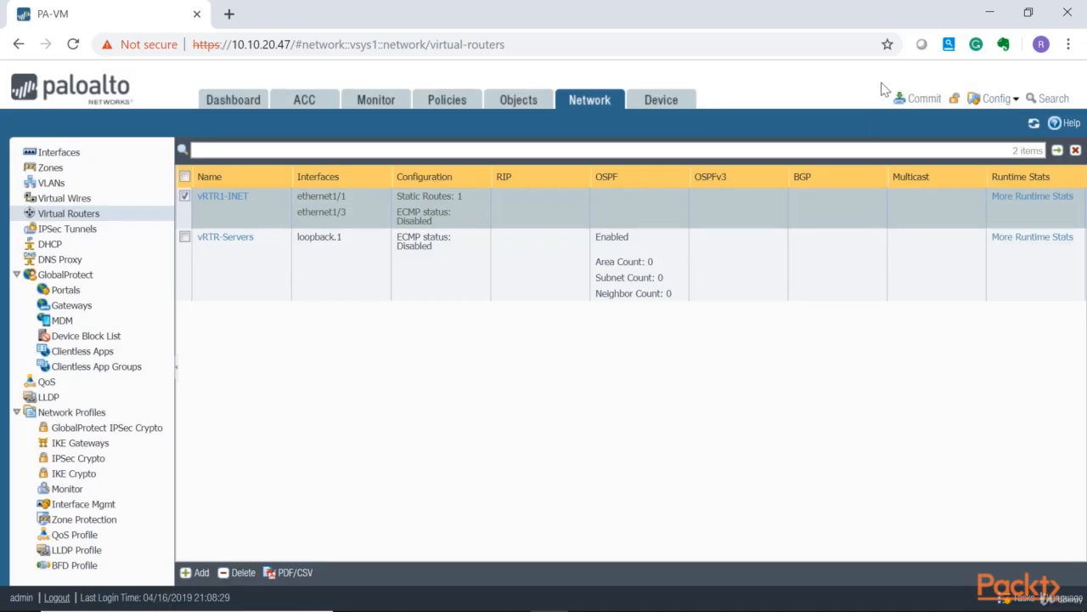
{"action": "left_click", "coordinate": [923, 99]}
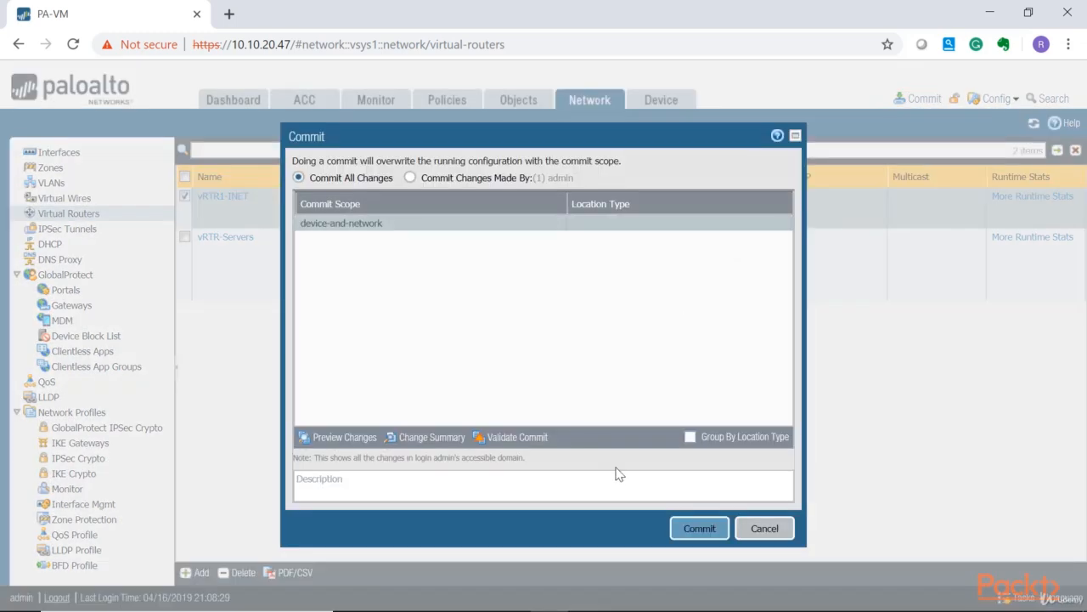
{"action": "left_click", "coordinate": [699, 528]}
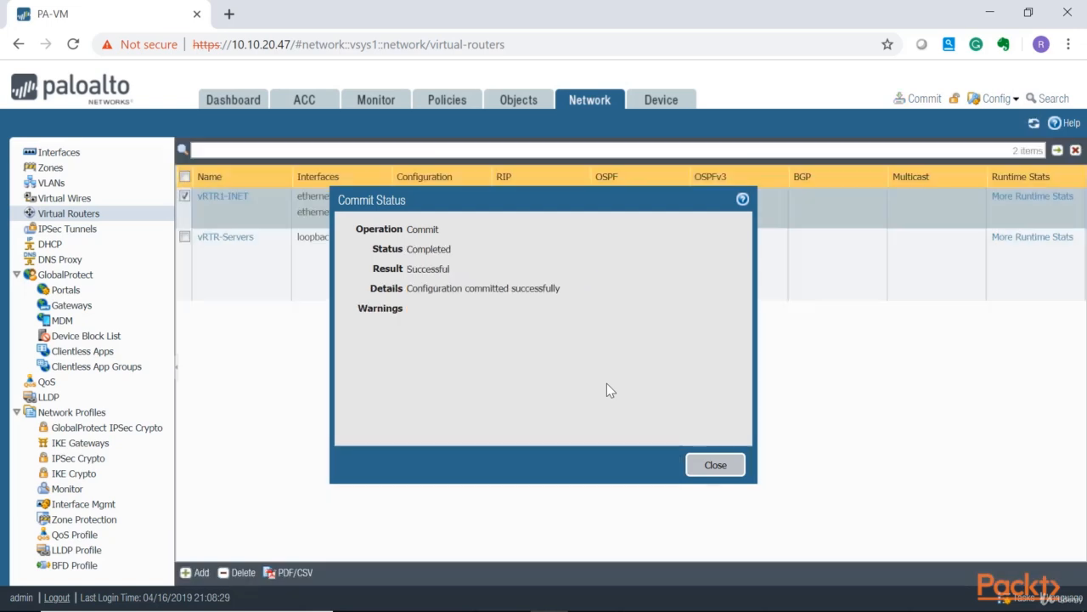
{"action": "left_click", "coordinate": [715, 465]}
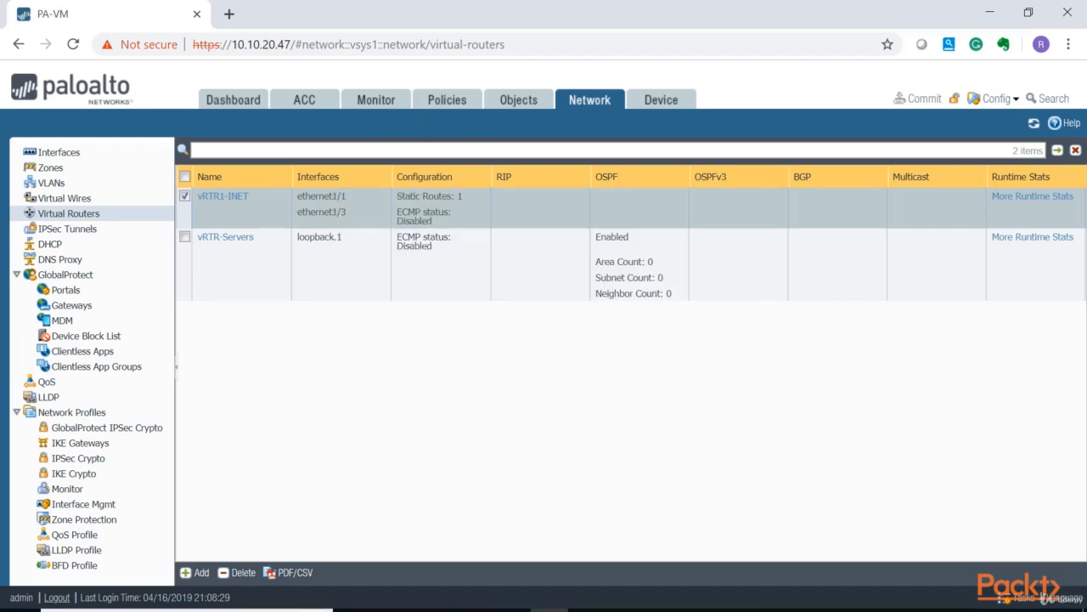
Switch to the VPC console and start a continuous ping to 8.8.8.8 with the -t option.
{"action": "left_click", "coordinate": [549, 609]}
{"action": "key", "text": "Up"}
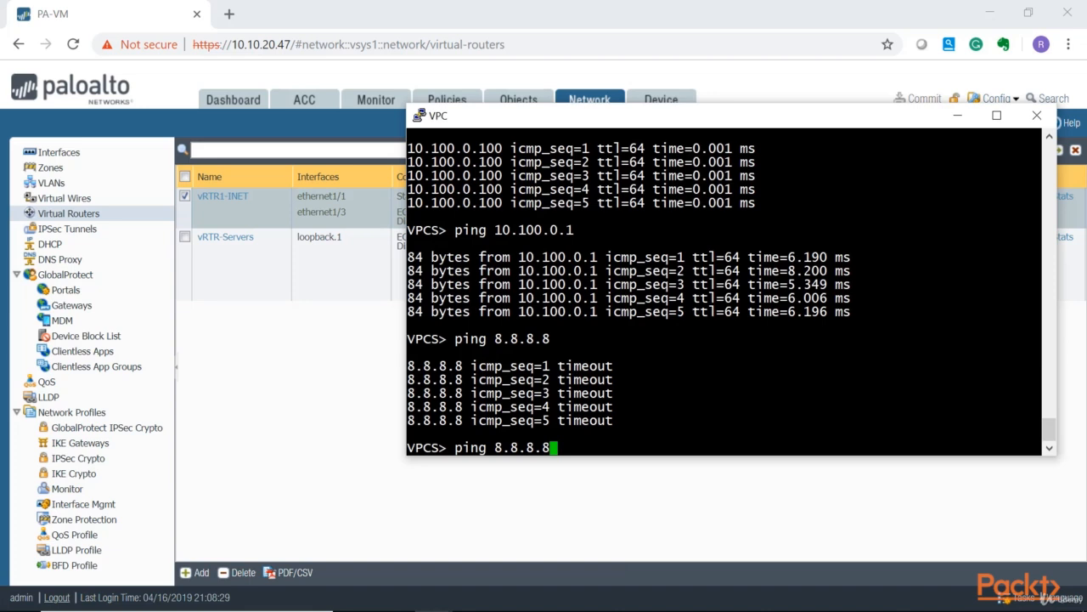
{"action": "type", "text": "-t"}
{"action": "key", "text": "Return"}
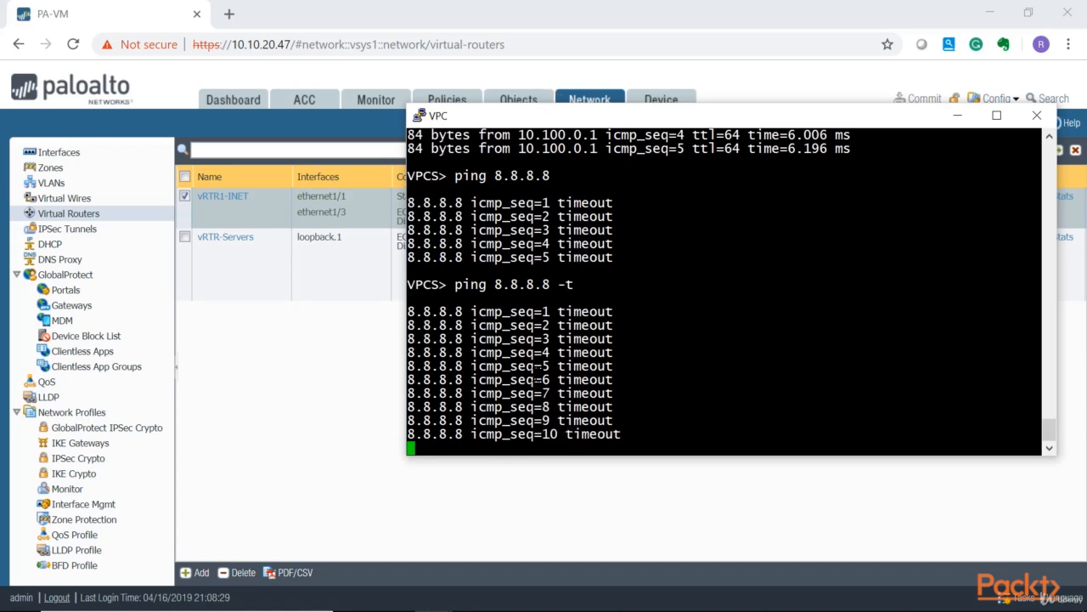
Add a new security policy rule named DMZ-to-Outside.
{"action": "left_click", "coordinate": [366, 418]}
{"action": "left_click", "coordinate": [446, 102]}
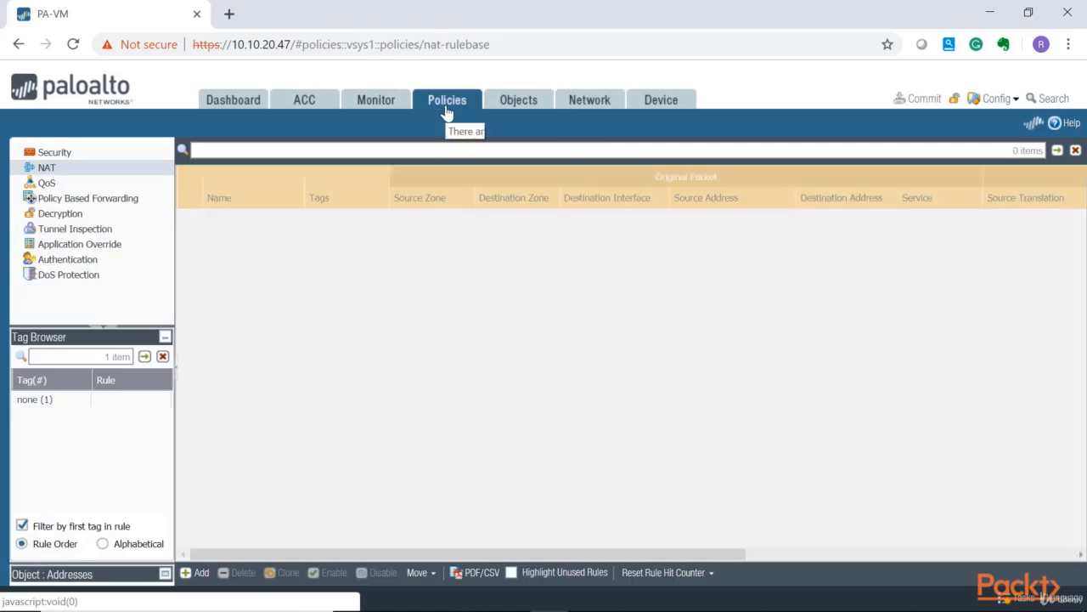
{"action": "left_click", "coordinate": [68, 152]}
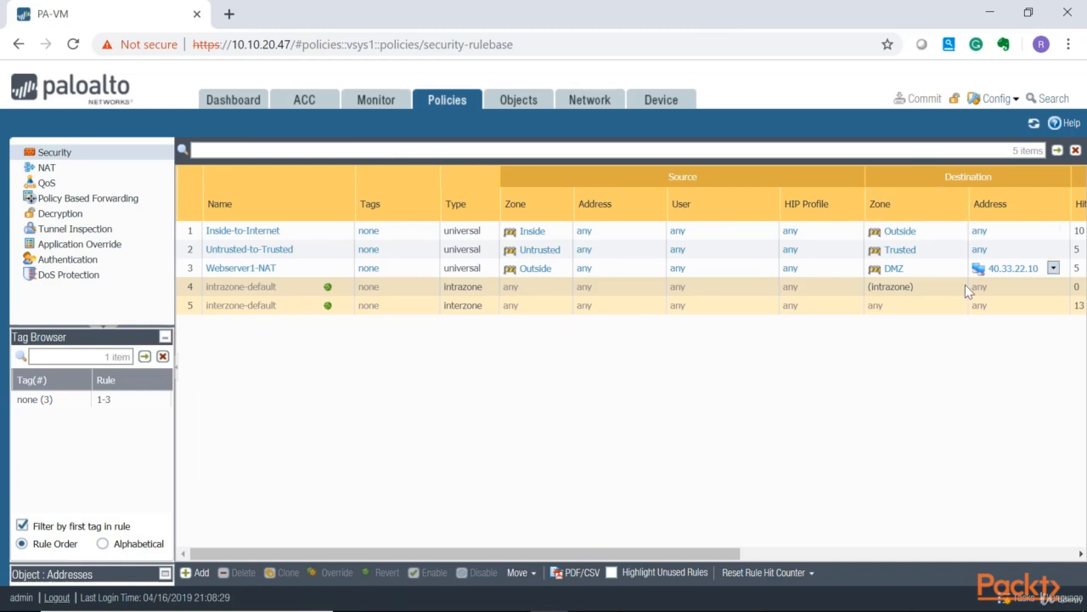
{"action": "left_click", "coordinate": [200, 572]}
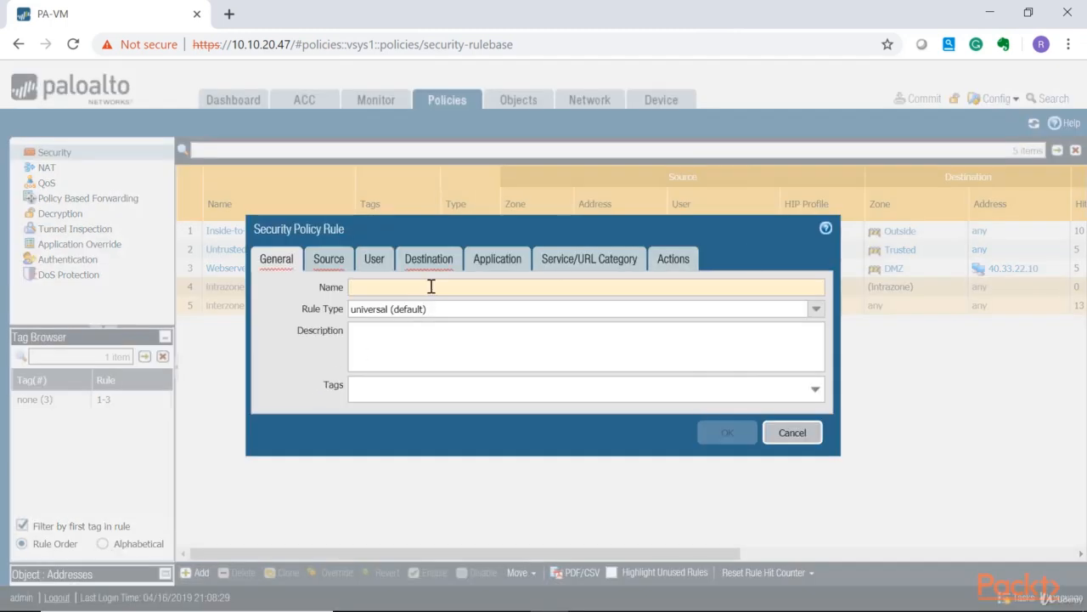
{"action": "type", "text": "DMZ-to-O"}
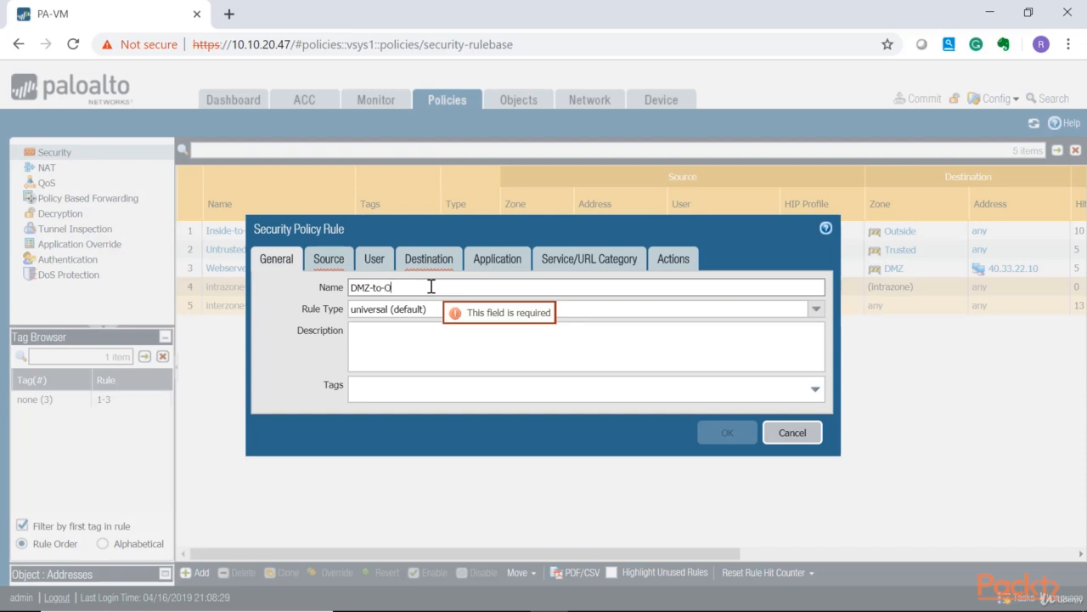
{"action": "type", "text": "utside"}
Set the rule's source zone to DMZ and its destination zone to Outside.
{"action": "left_click", "coordinate": [328, 258]}
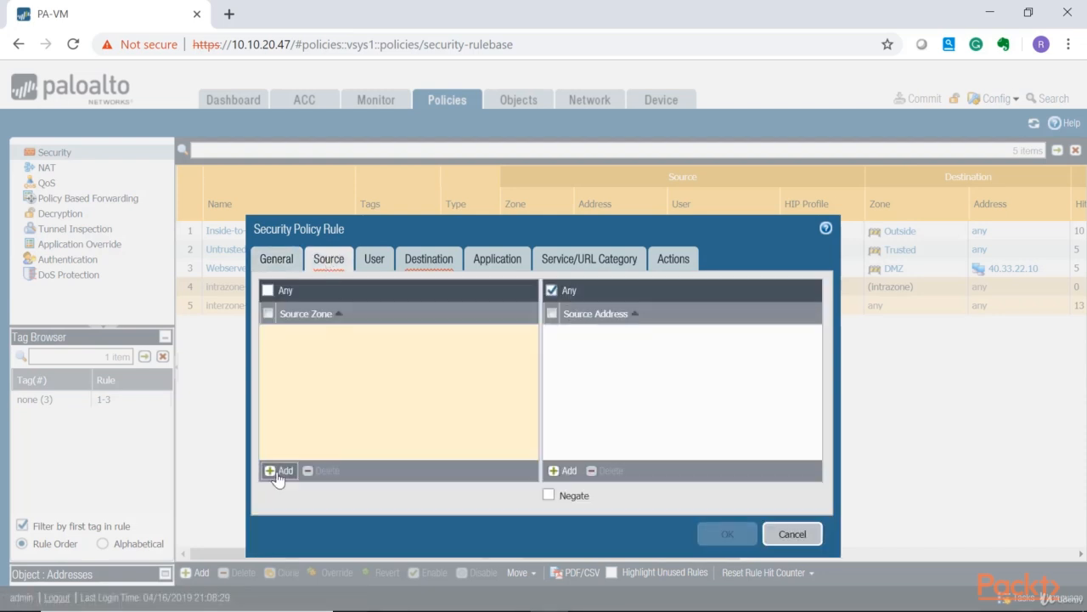
{"action": "left_click", "coordinate": [280, 470]}
{"action": "left_click", "coordinate": [311, 353]}
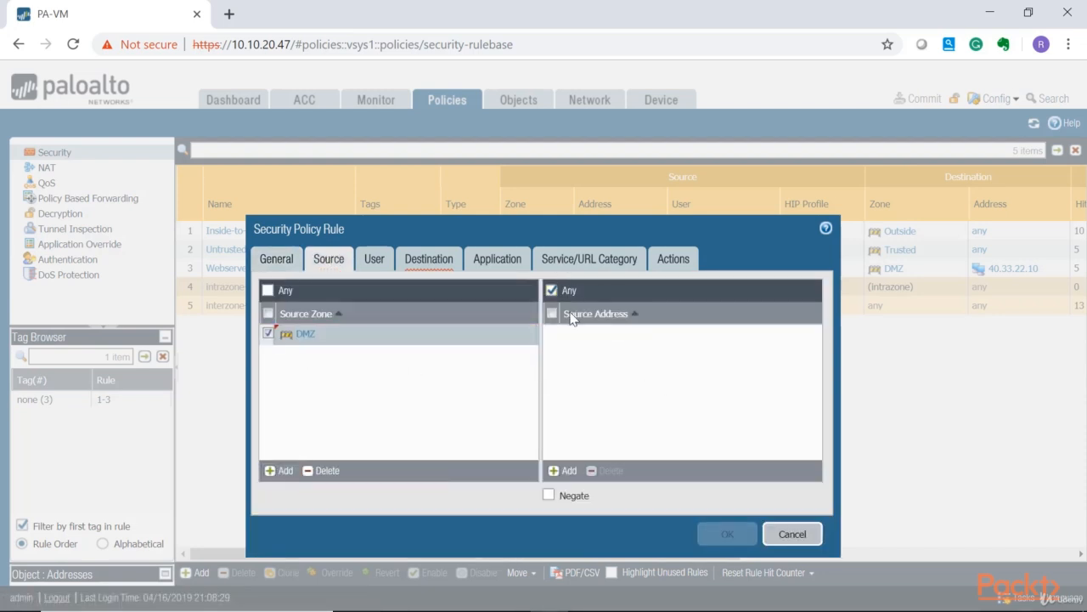
{"action": "left_click", "coordinate": [412, 257]}
{"action": "left_click", "coordinate": [277, 470]}
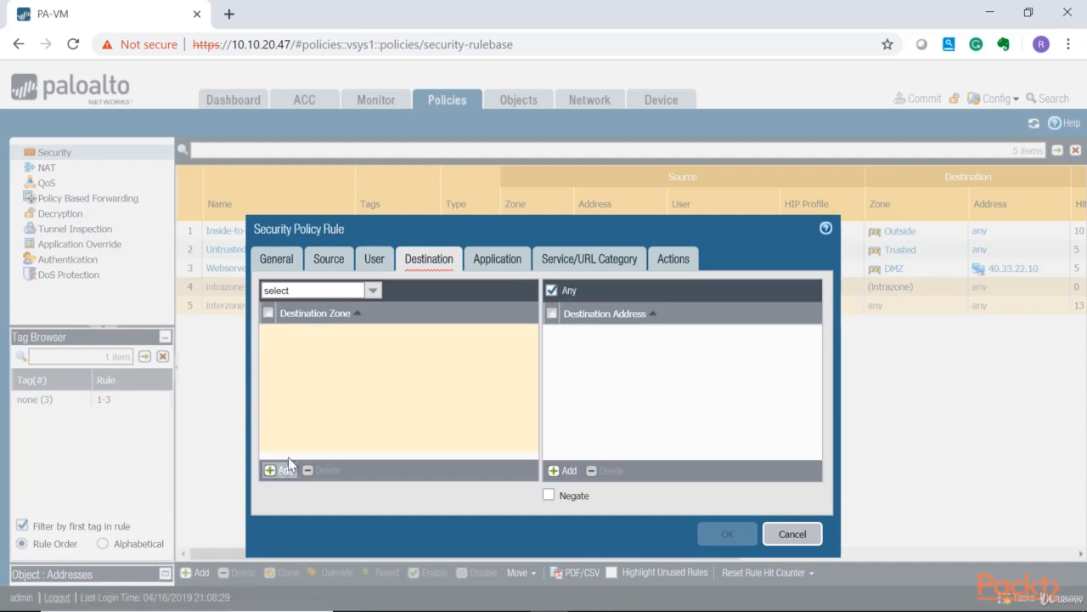
{"action": "left_click", "coordinate": [293, 379]}
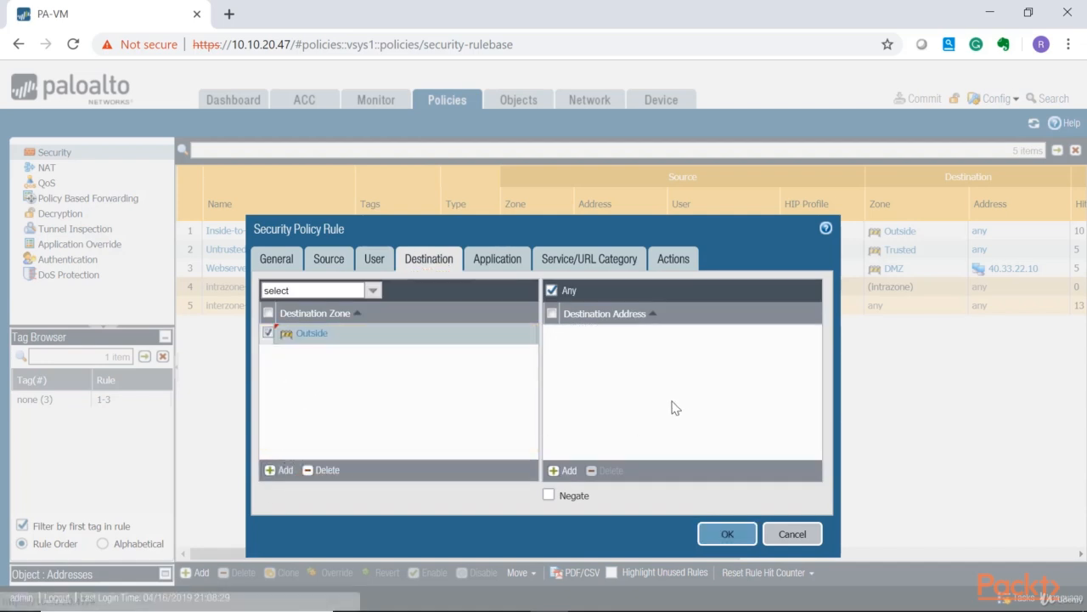
Save the rule with any application, application-default service and the Allow action.
{"action": "left_click", "coordinate": [497, 259]}
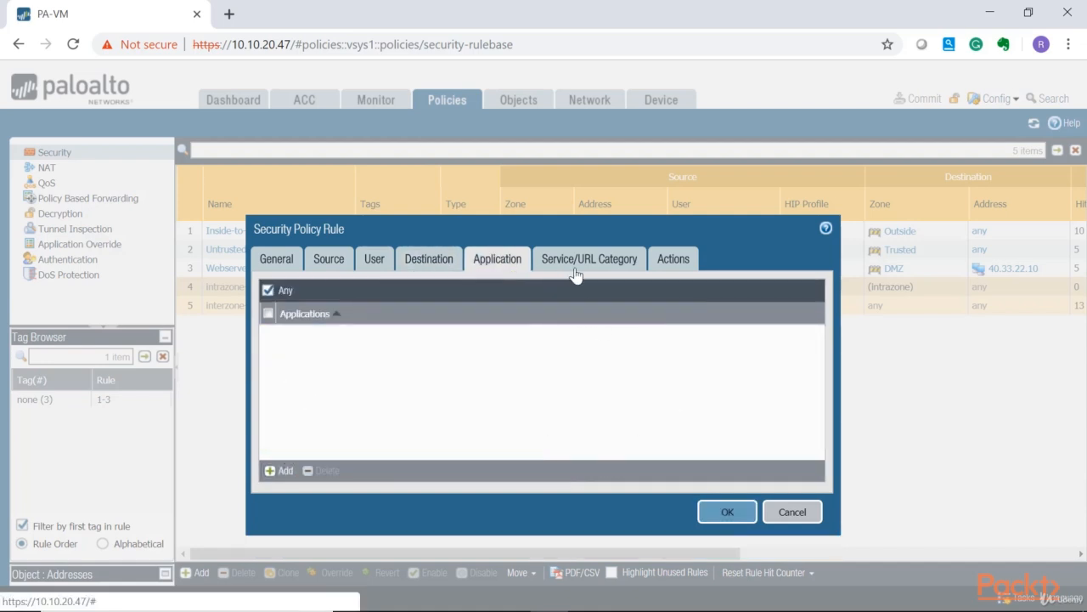
{"action": "left_click", "coordinate": [589, 261]}
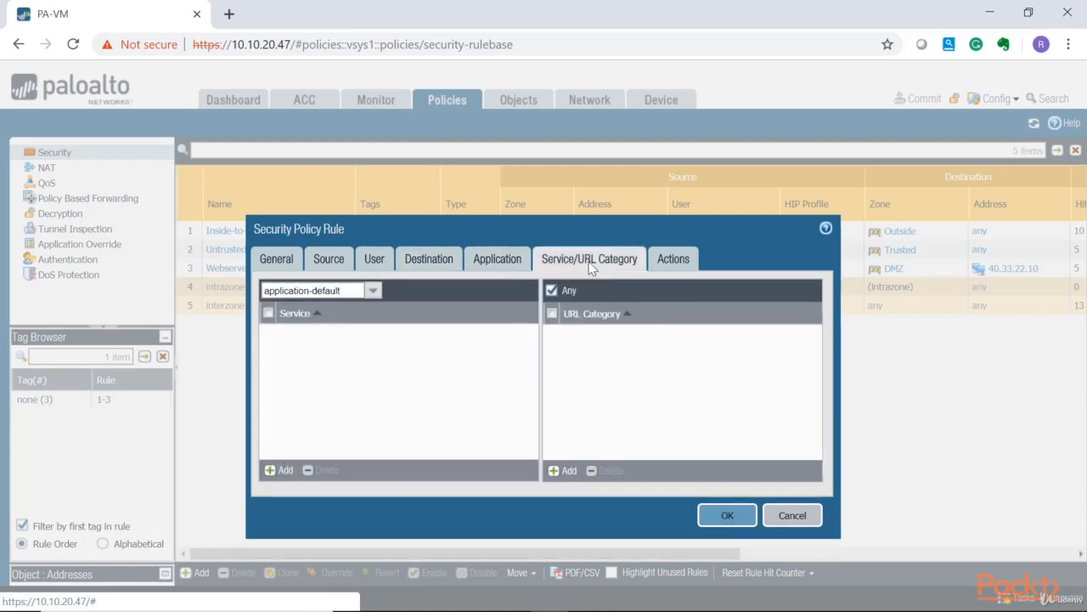
{"action": "left_click", "coordinate": [372, 290]}
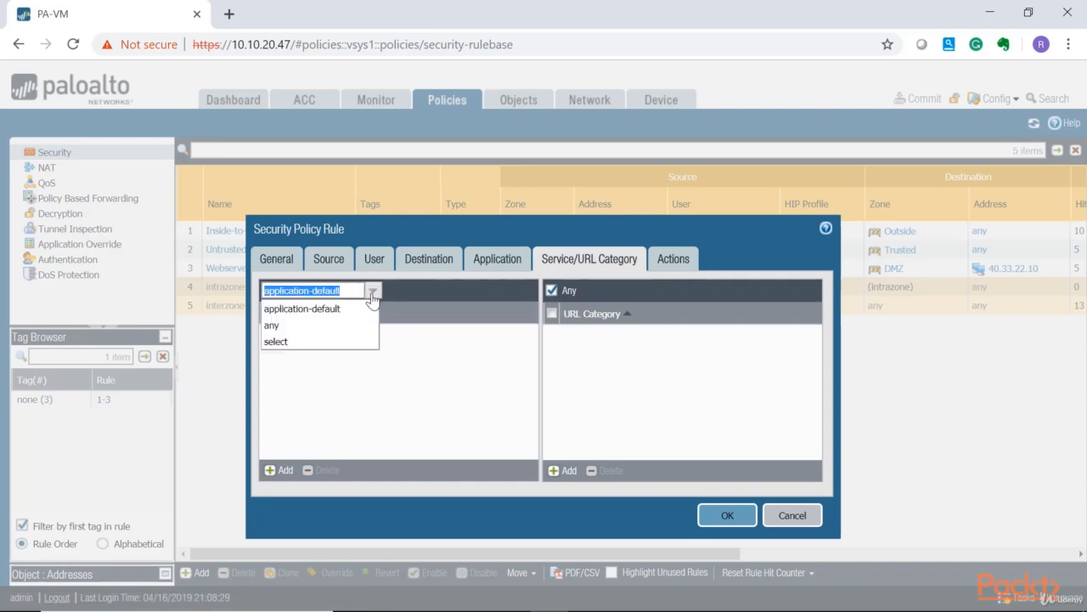
{"action": "left_click", "coordinate": [680, 259]}
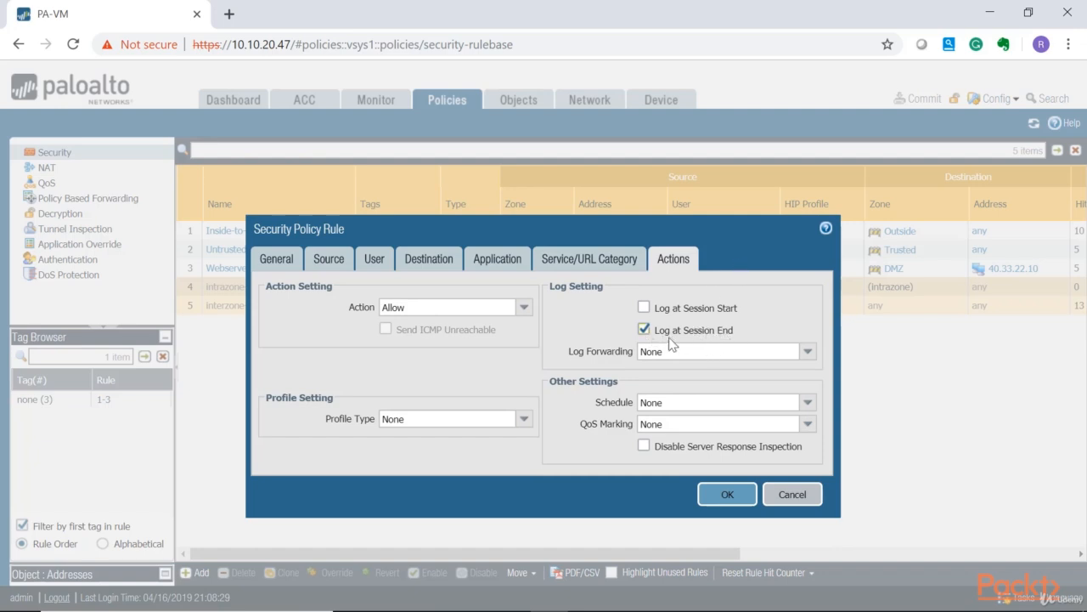
{"action": "left_click", "coordinate": [727, 494]}
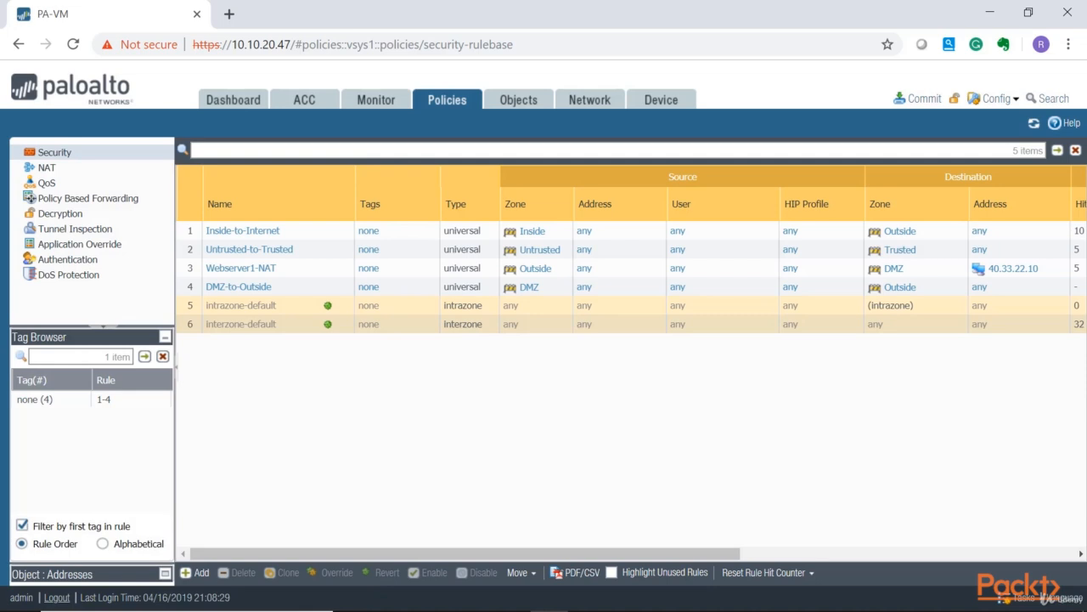
Commit all configuration changes, watch the ping replies in the VPC console, and close the commit status.
{"action": "left_click", "coordinate": [922, 99]}
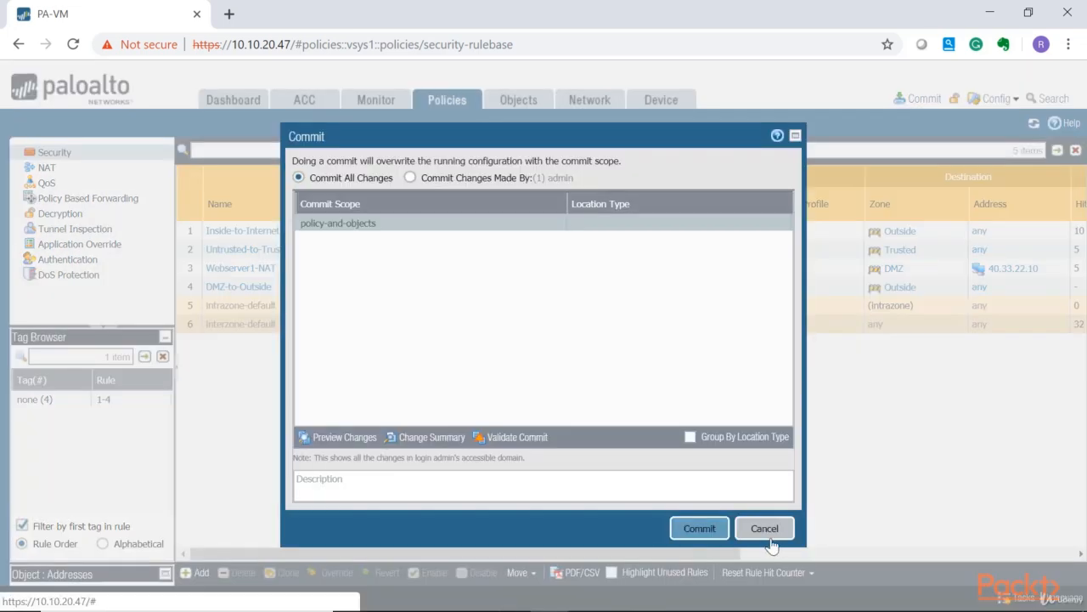
{"action": "left_click_drag", "start_coordinate": [578, 138], "coordinate": [381, 121]}
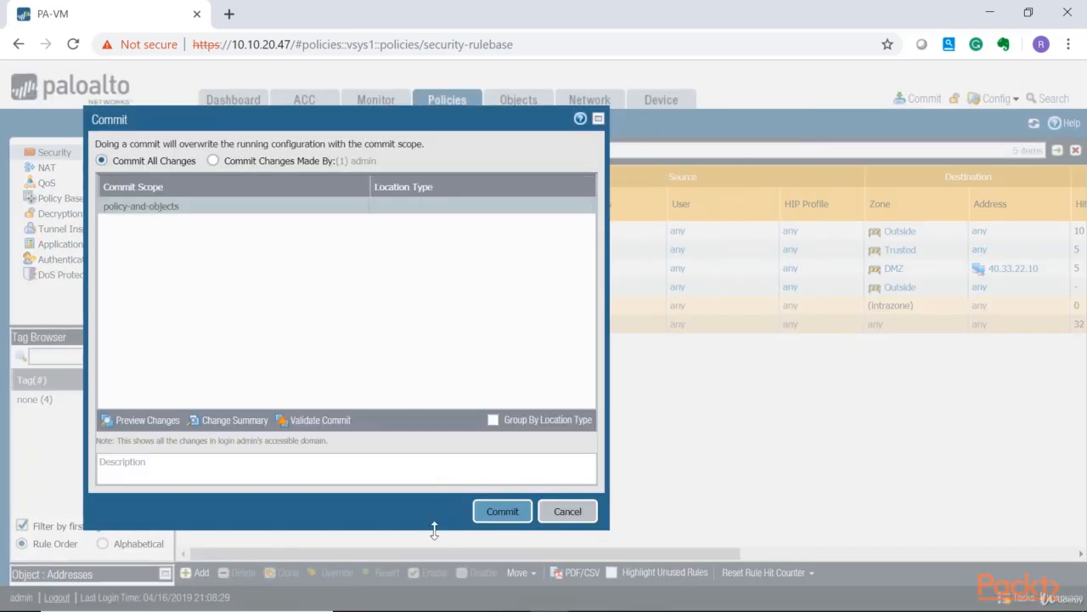
{"action": "left_click", "coordinate": [502, 512]}
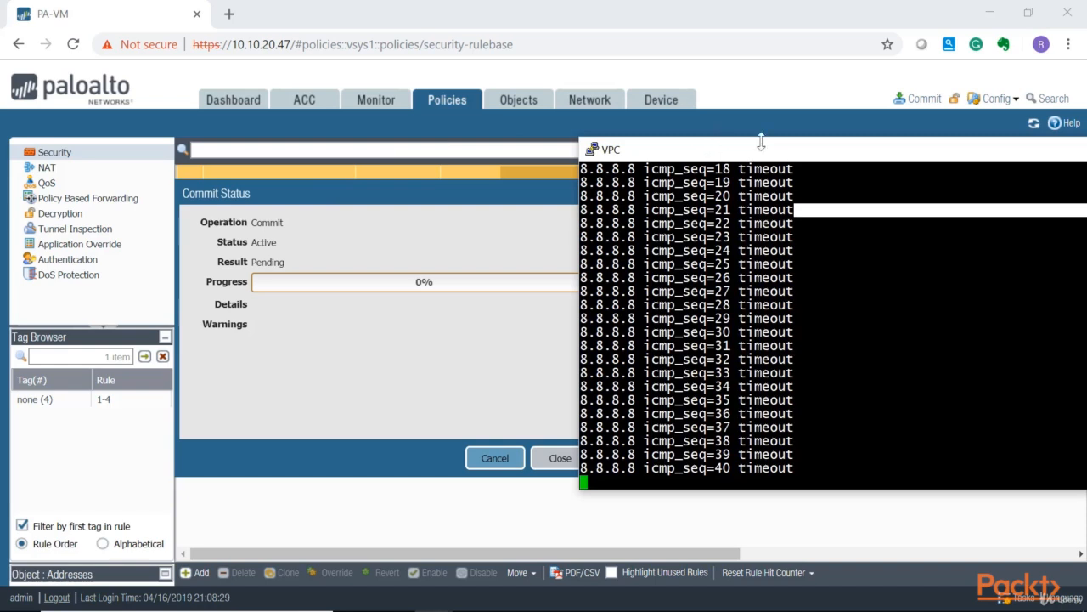
{"action": "left_click_drag", "start_coordinate": [764, 143], "coordinate": [617, 146]}
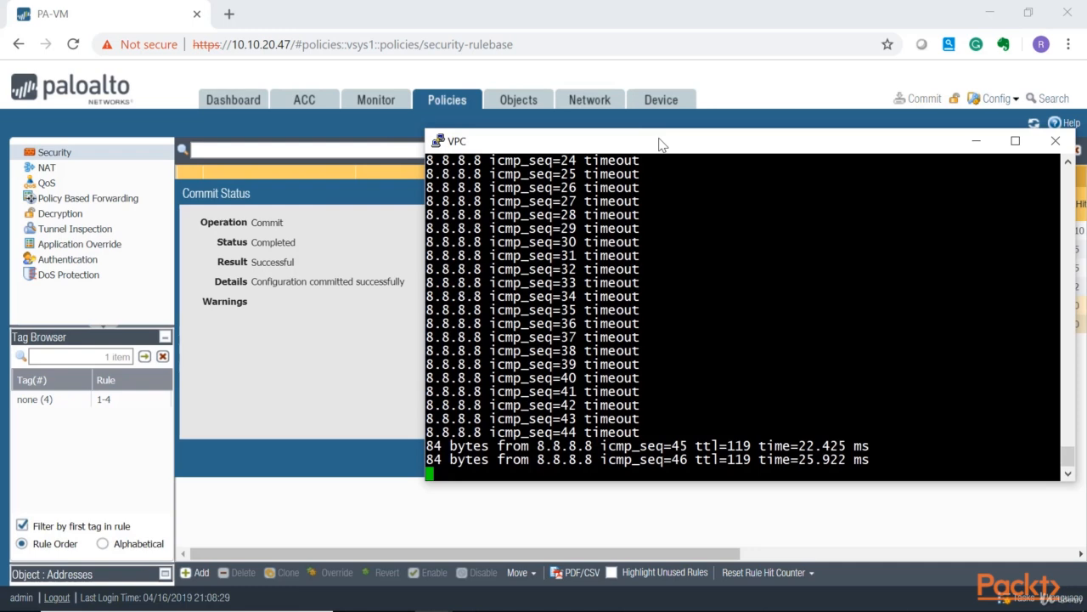
{"action": "left_click_drag", "start_coordinate": [661, 144], "coordinate": [702, 141]}
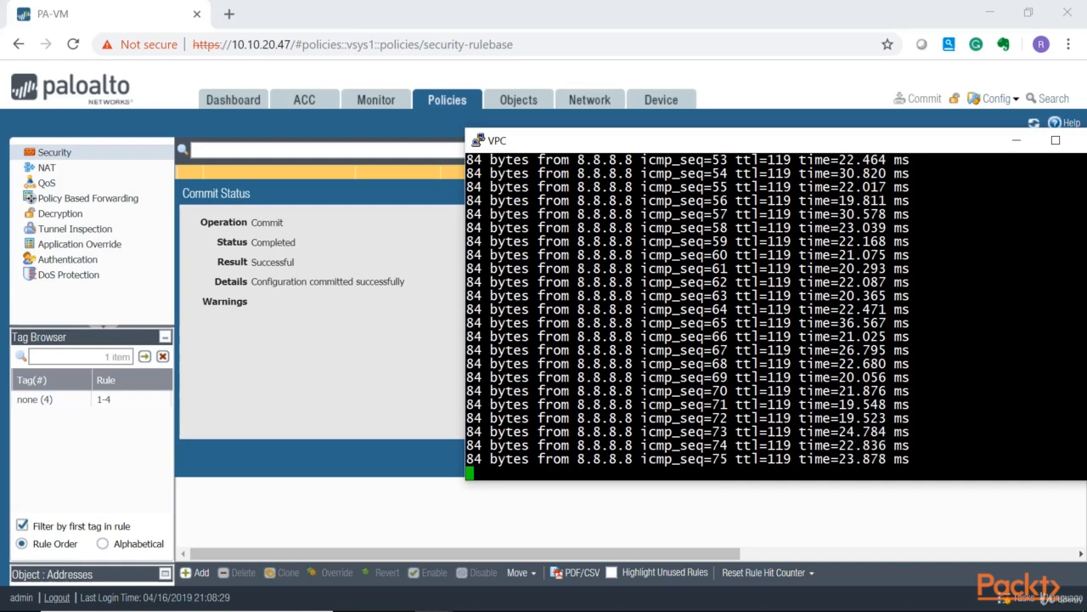
{"action": "left_click", "coordinate": [544, 505]}
{"action": "left_click", "coordinate": [546, 467]}
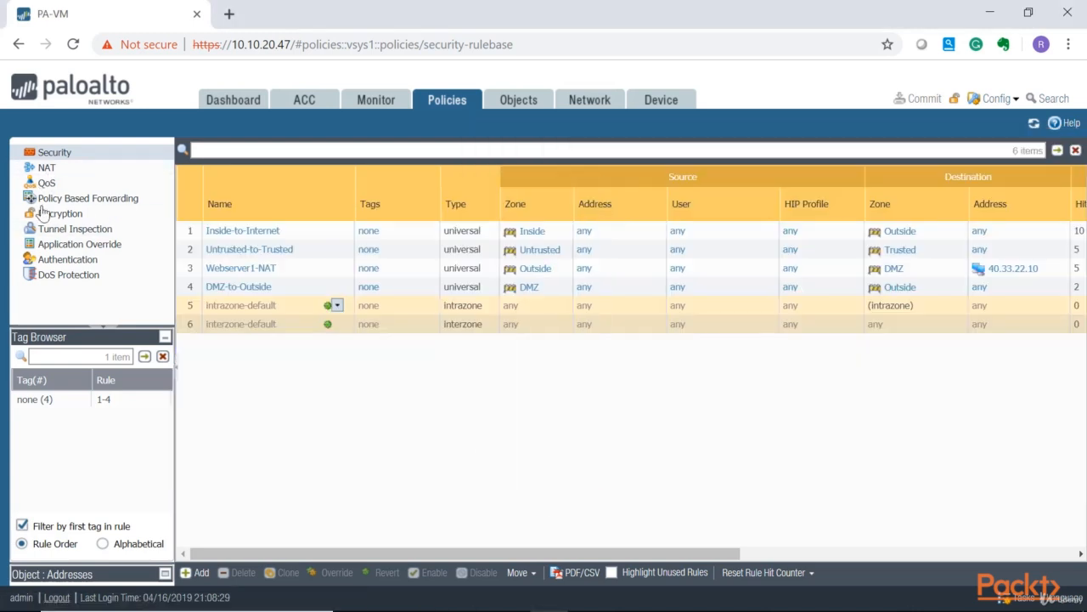
Check the NAT rule's hit count and refresh the rule list.
{"action": "left_click", "coordinate": [46, 168]}
{"action": "left_click_drag", "start_coordinate": [476, 553], "coordinate": [782, 573]}
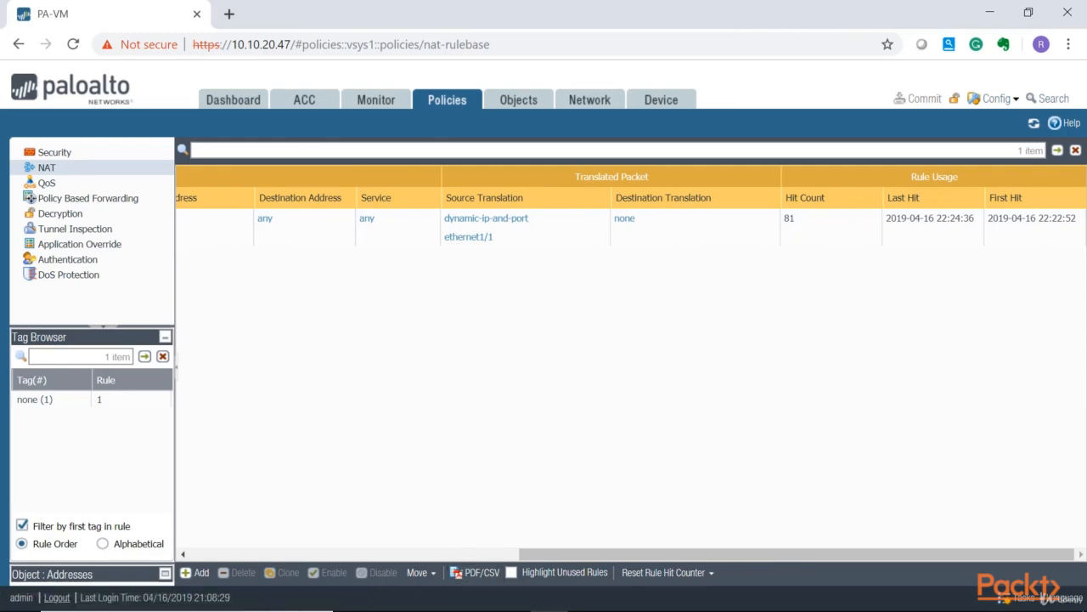
{"action": "left_click", "coordinate": [588, 610]}
{"action": "left_click", "coordinate": [300, 379]}
{"action": "left_click", "coordinate": [1034, 123]}
{"action": "left_click", "coordinate": [1034, 124]}
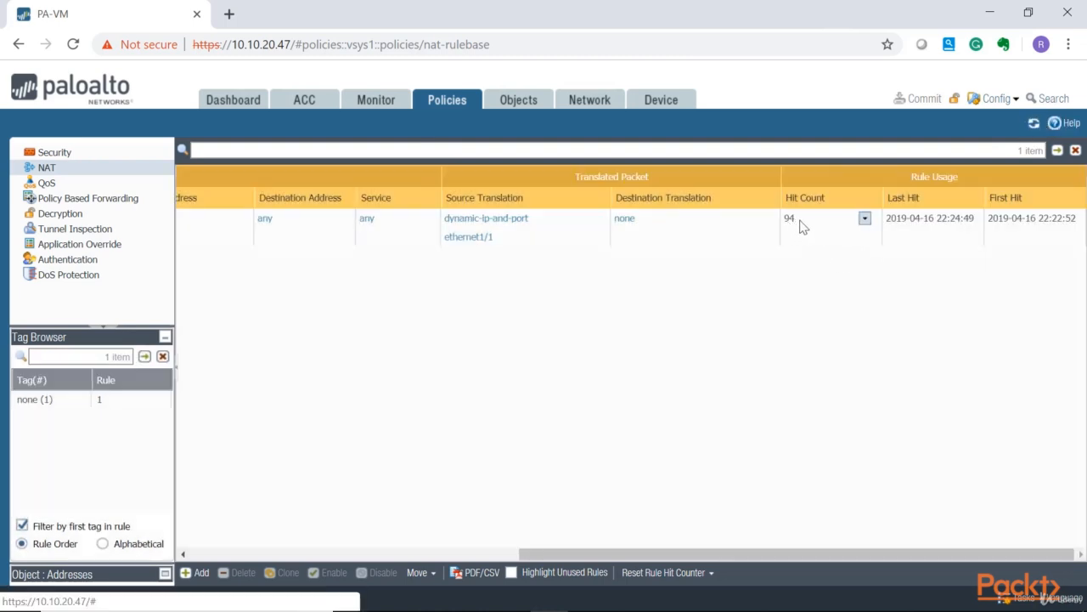
Check the DMZ-to-Outside security rule's hit count and refresh the rule list.
{"action": "left_click", "coordinate": [94, 152]}
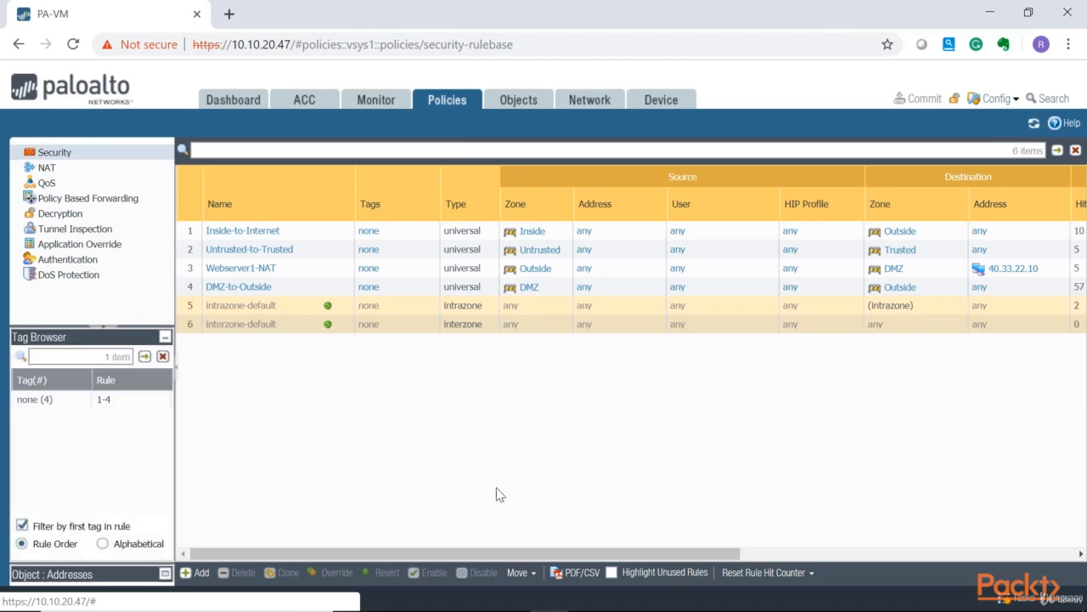
{"action": "left_click_drag", "start_coordinate": [524, 553], "coordinate": [631, 554]}
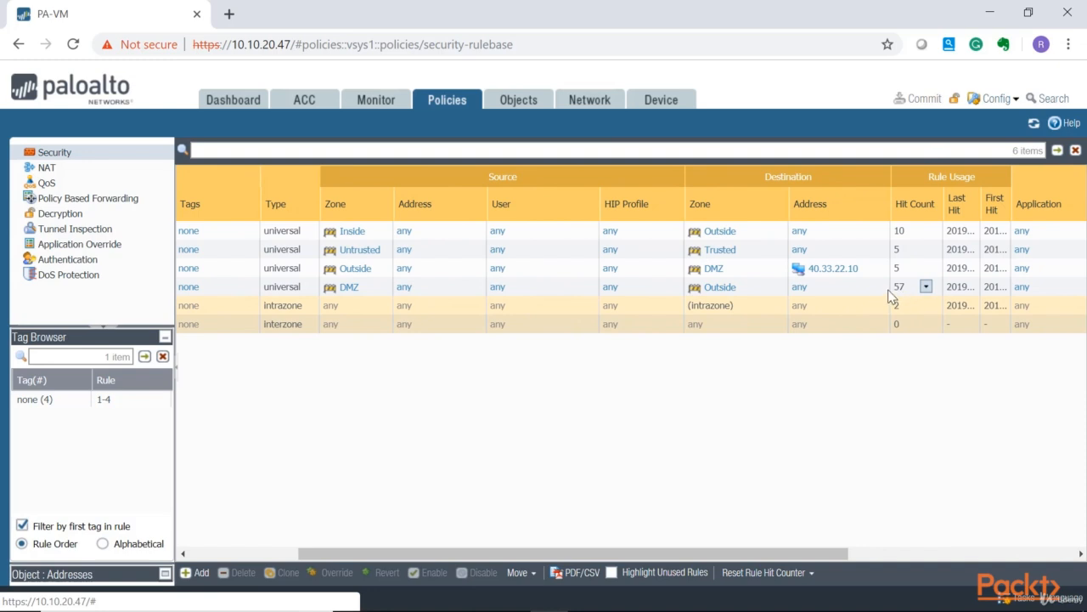
{"action": "left_click", "coordinate": [1035, 123]}
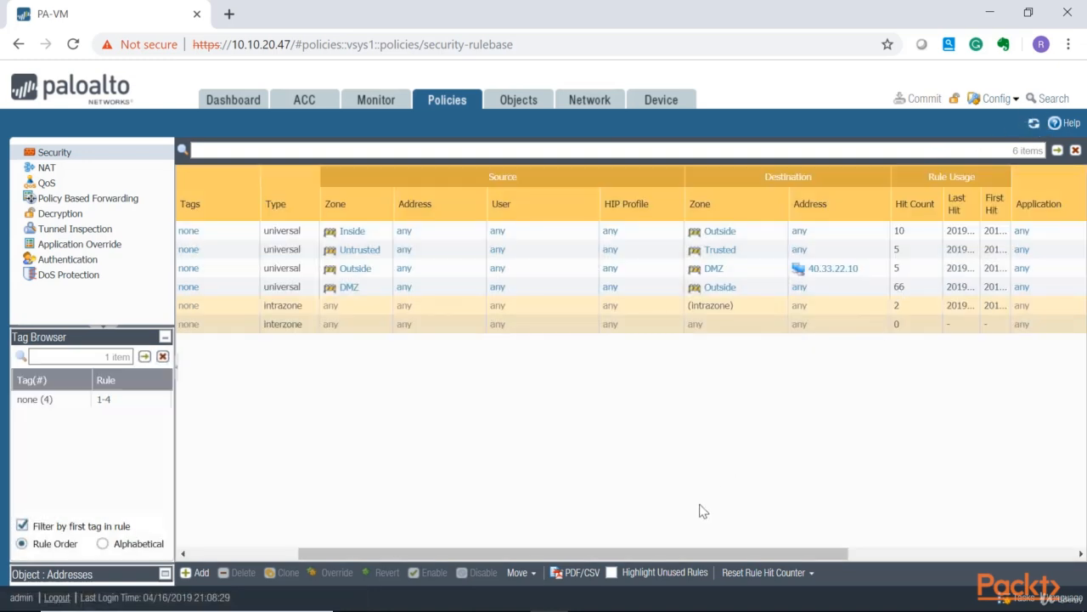